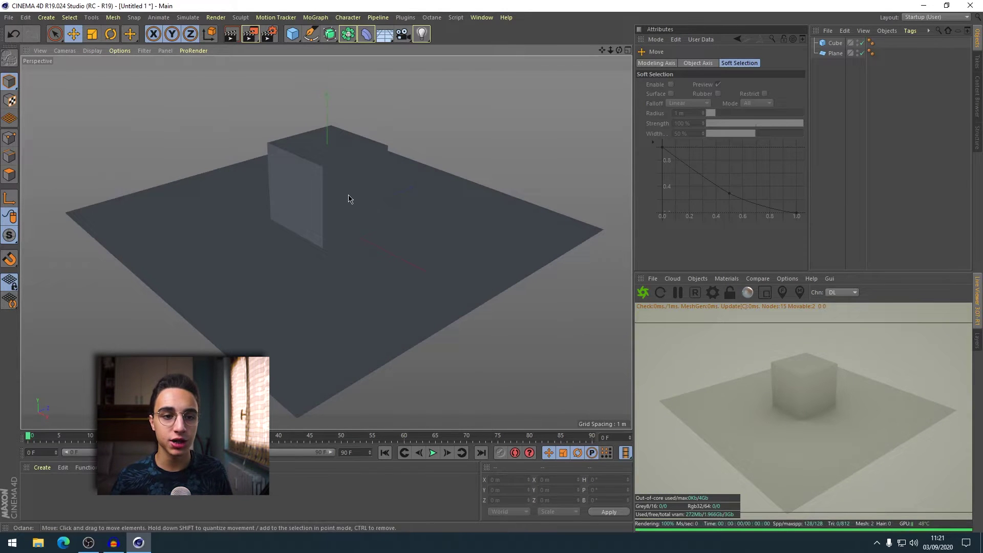
Step: Select the cube in the viewport to show its Coord. position, scale and rotation values
left_click(330, 194)
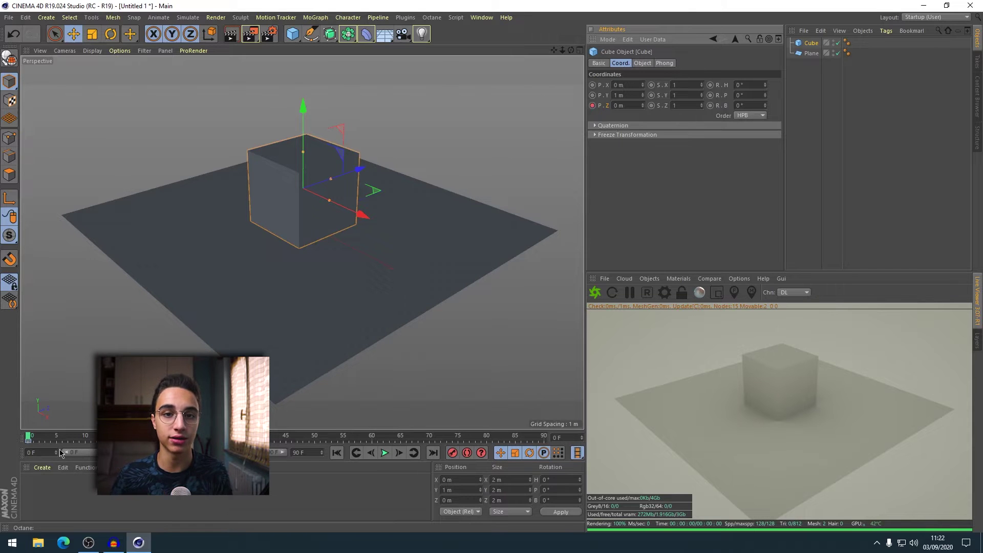
Step: At a later frame, move the cube along Z to 2.96 m and keyframe P.Z
left_click(28, 442)
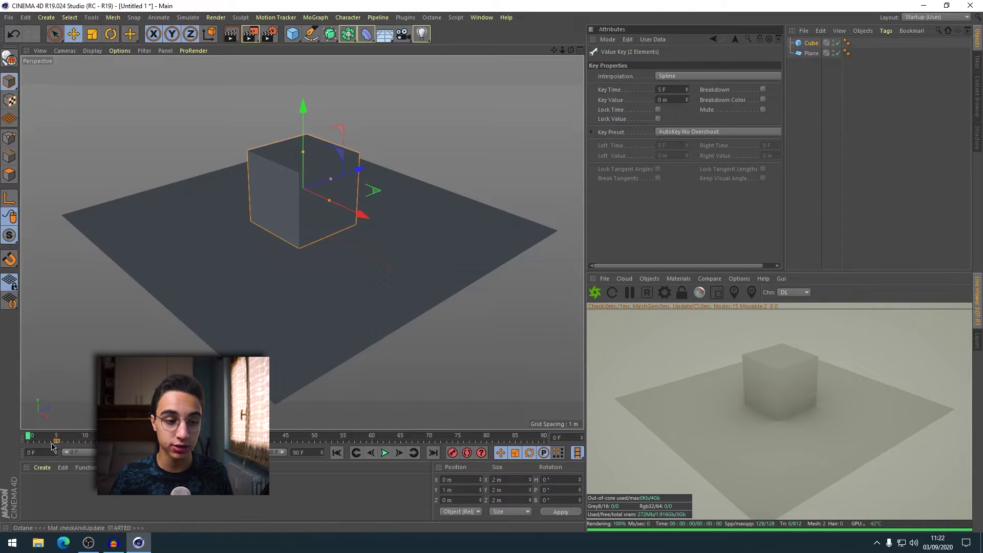
left_click(28, 450)
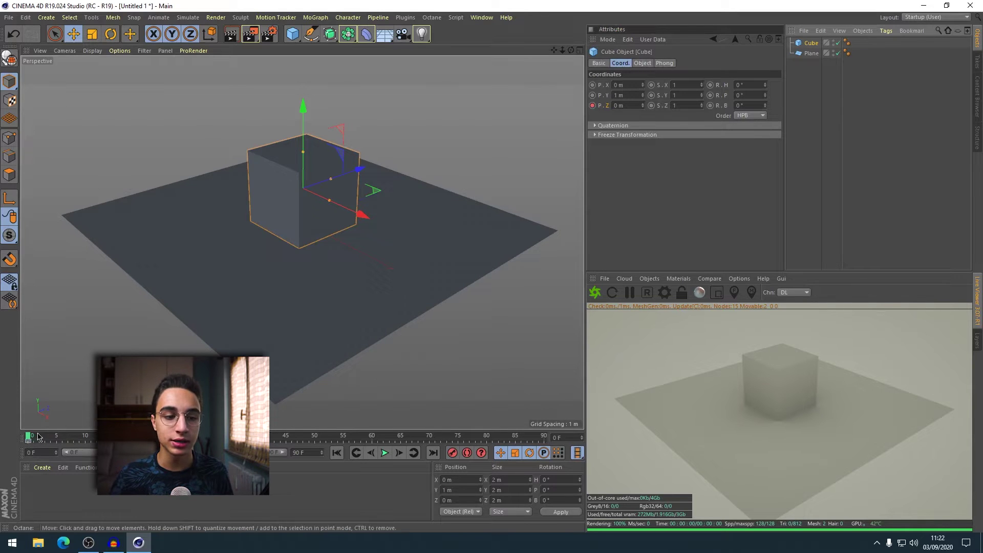
left_click_drag(36, 438, 85, 441)
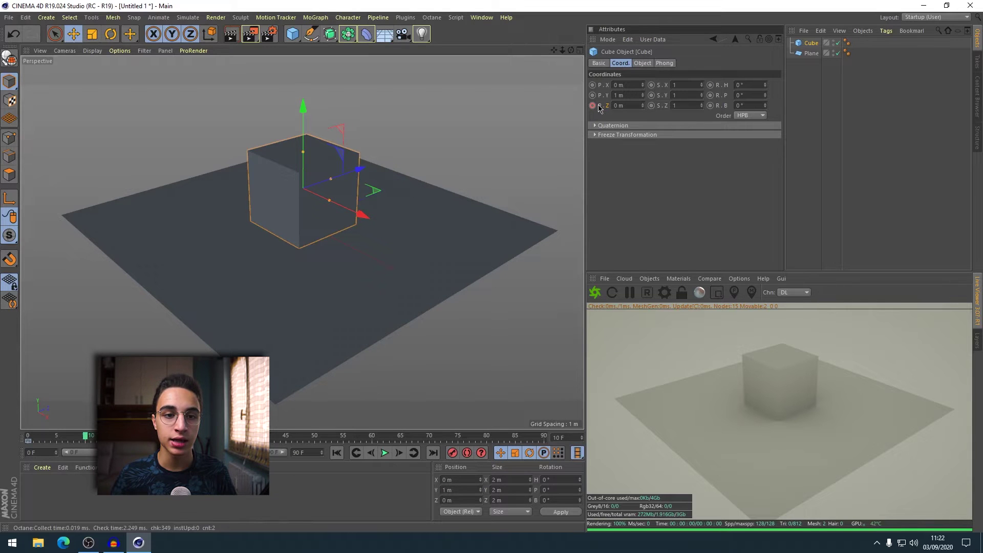
left_click_drag(358, 169, 431, 146)
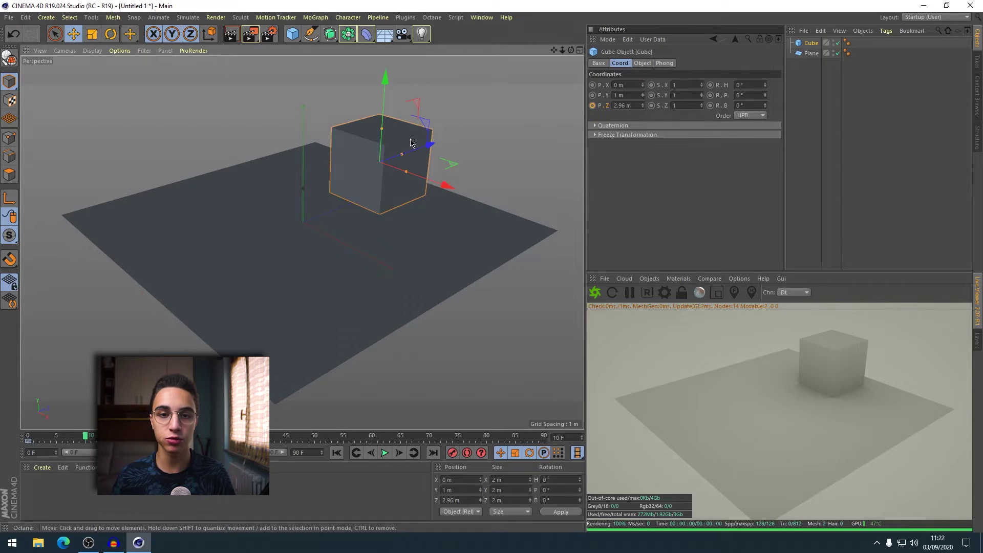
left_click(593, 106)
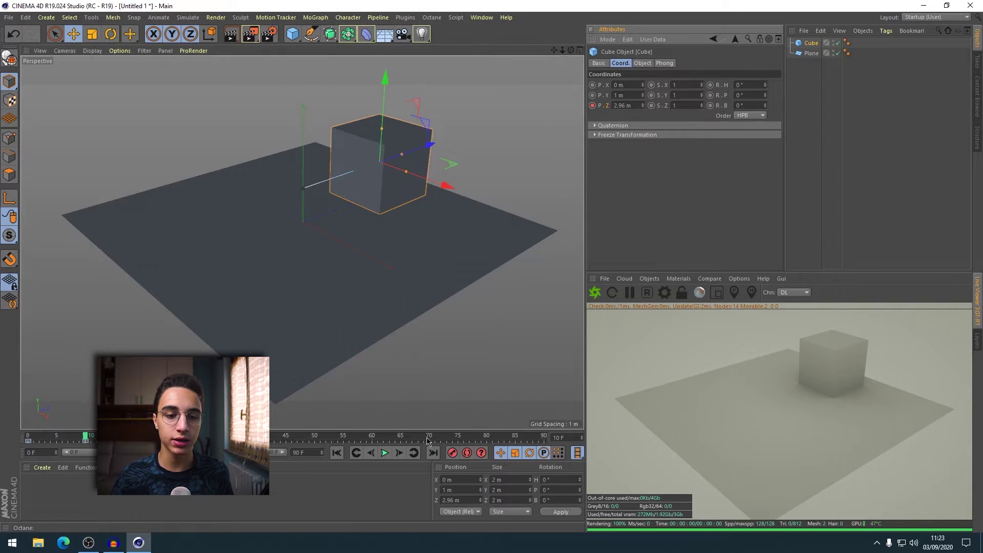
Step: Record the cube's Z keyframe and play back its slide across the plane
left_click(337, 454)
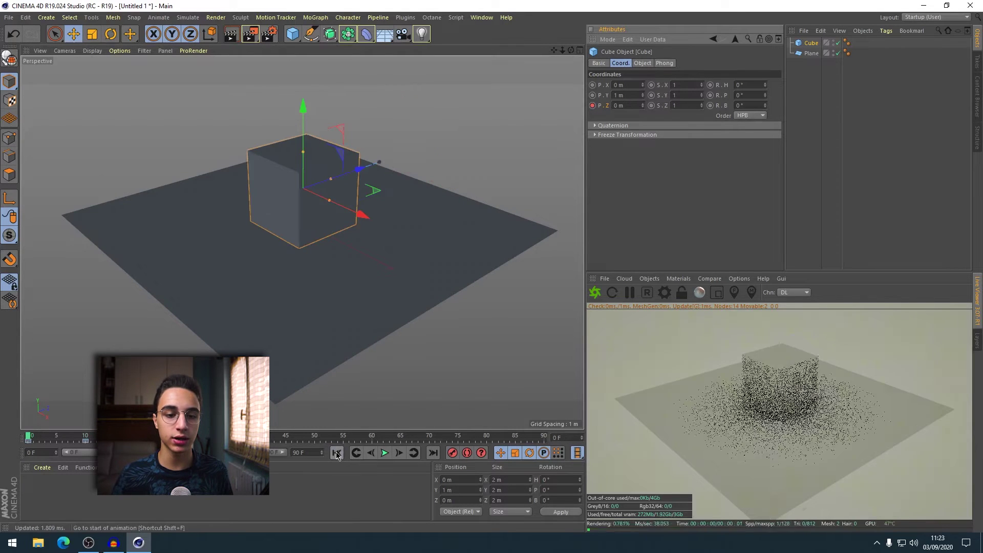
left_click(385, 453)
left_click(385, 454)
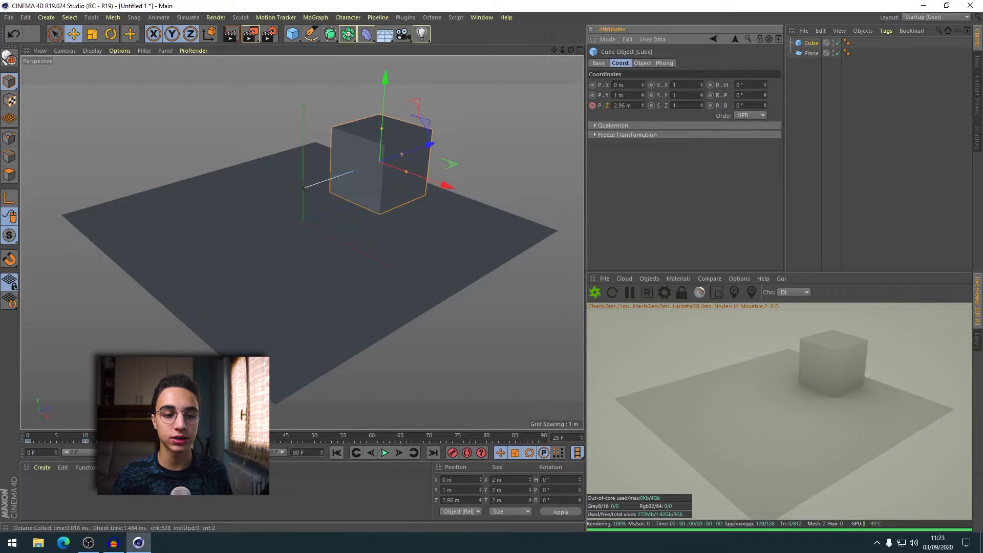
left_click_drag(172, 439, 29, 439)
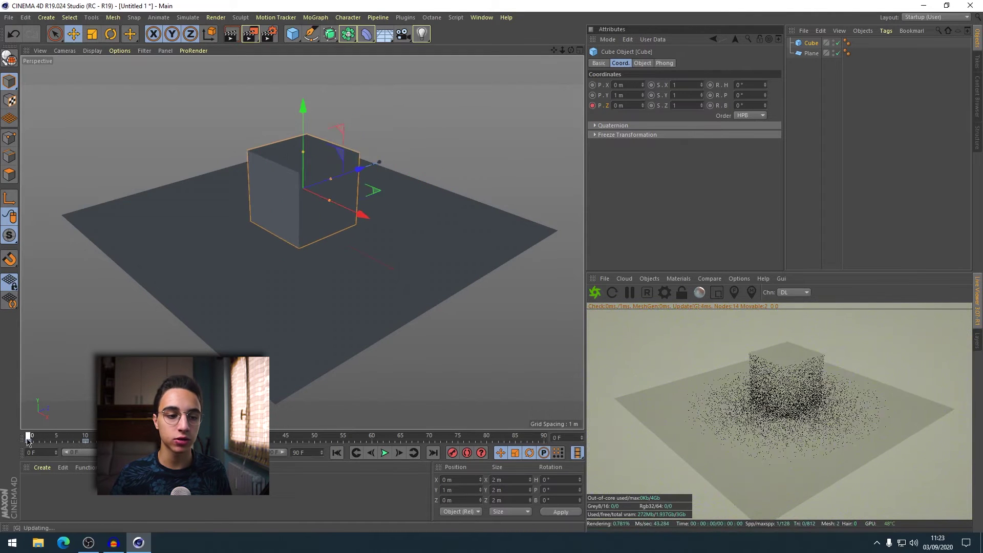
left_click(85, 441)
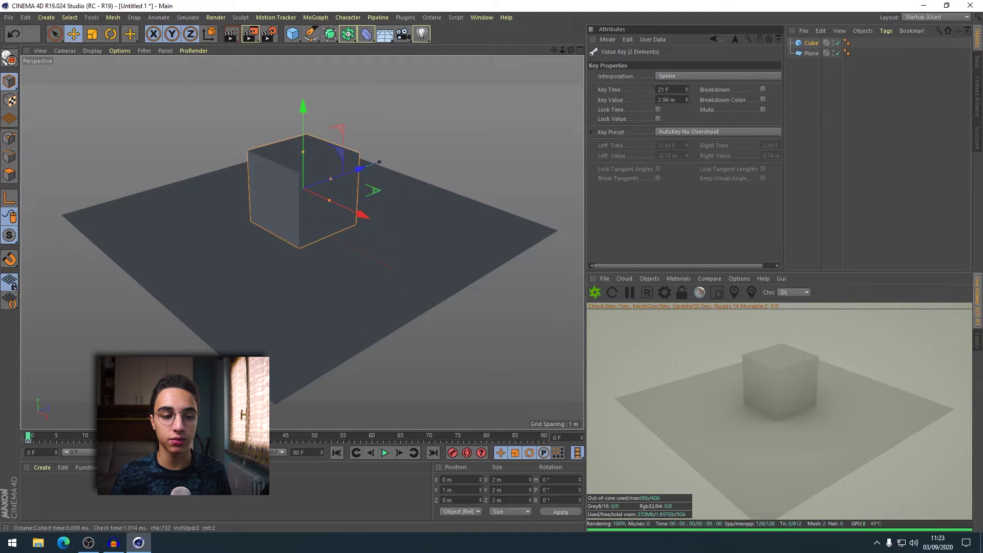
left_click(386, 454)
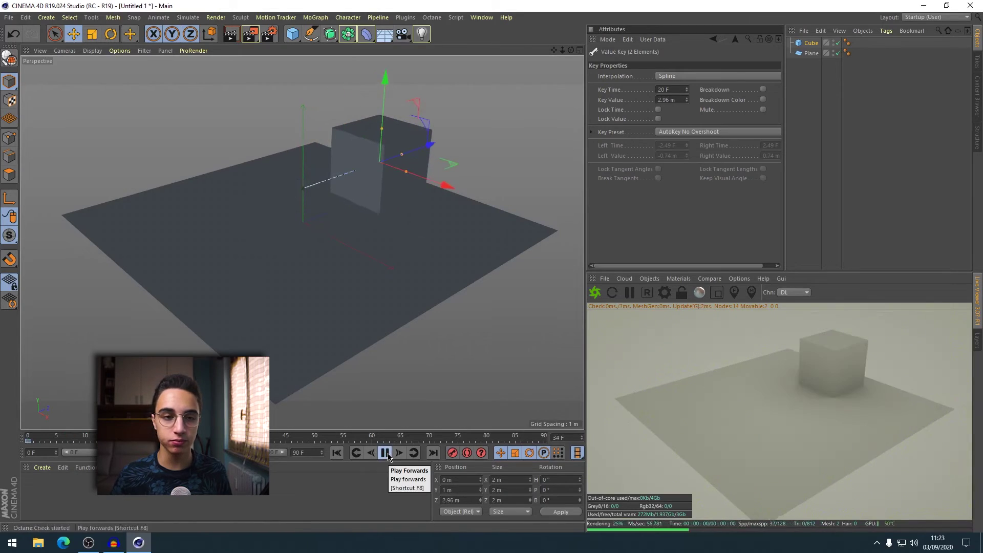
left_click(386, 453)
Step: Orbit to a front view, replay the slide, and return to the first frame
scroll(445, 221, "up", 3)
mouse_move(446, 221)
left_mouse_down("alt")
mouse_move(399, 230)
mouse_move(435, 246)
mouse_move(373, 329)
left_mouse_up("alt")
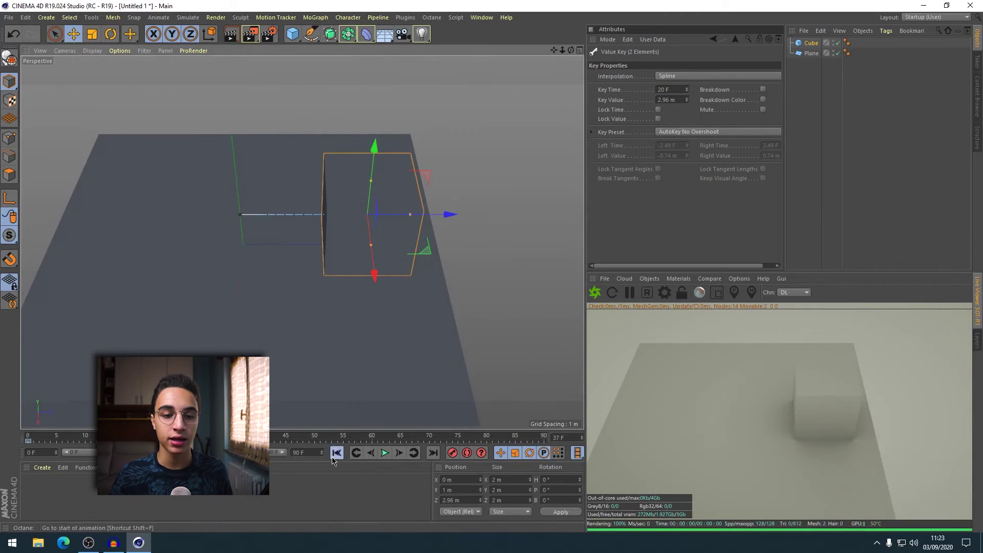
left_click(385, 451)
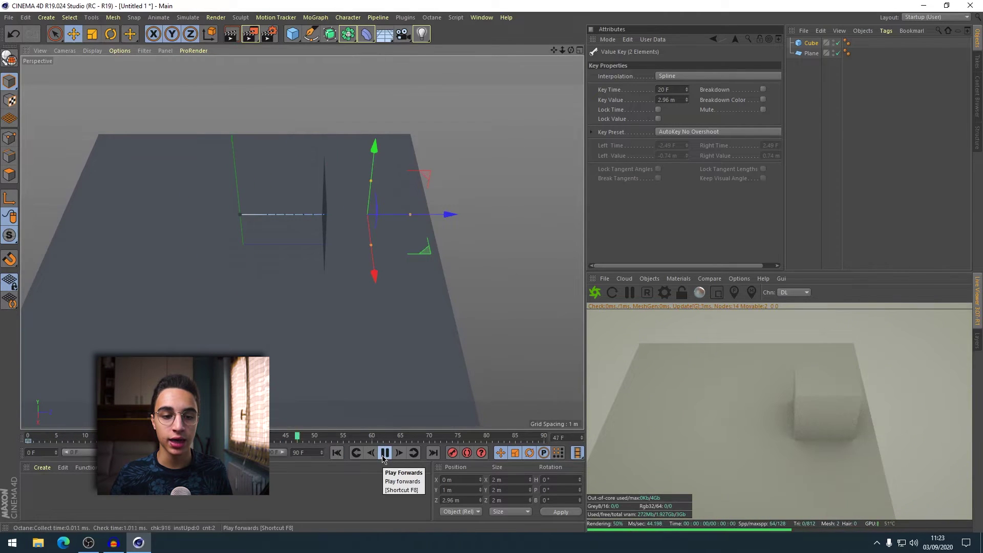
left_click(385, 453)
left_click(385, 453)
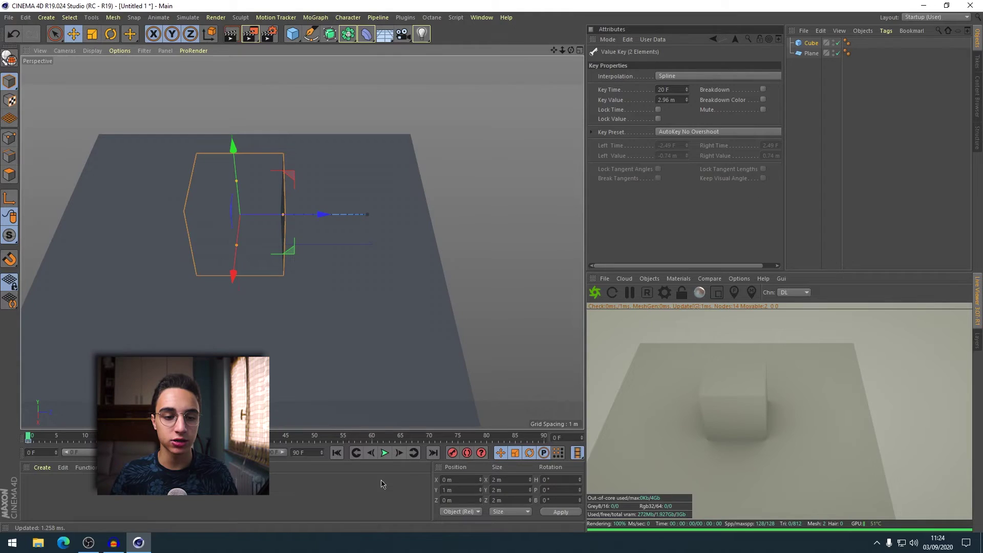
left_click(384, 452)
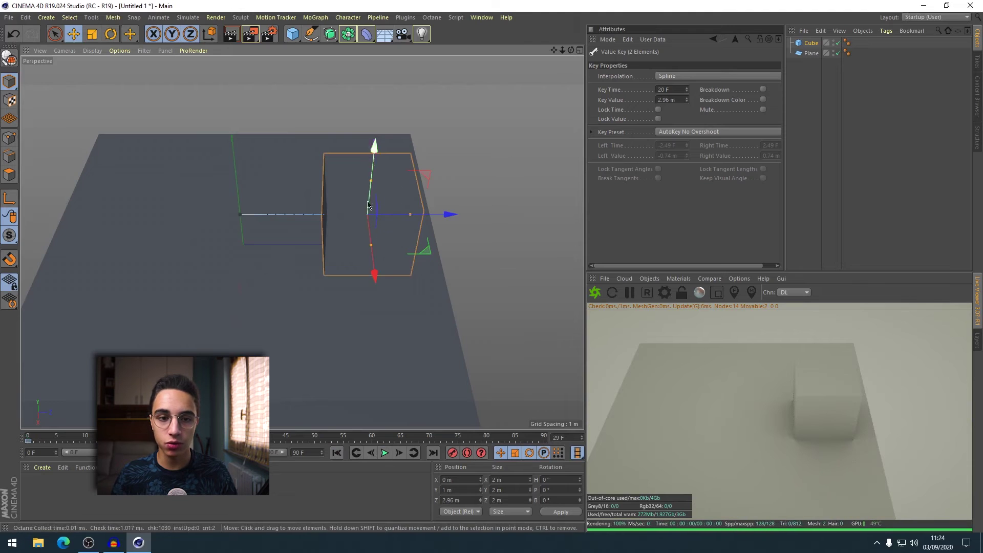
left_click(336, 453)
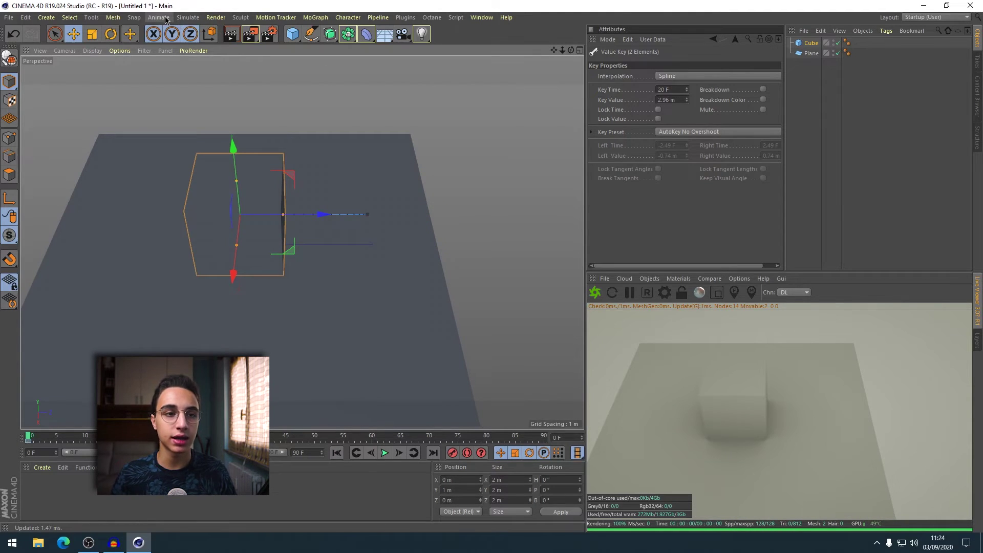
Step: Bring up the Timeline (Dope Sheet) window and move it off the cube
left_click(487, 20)
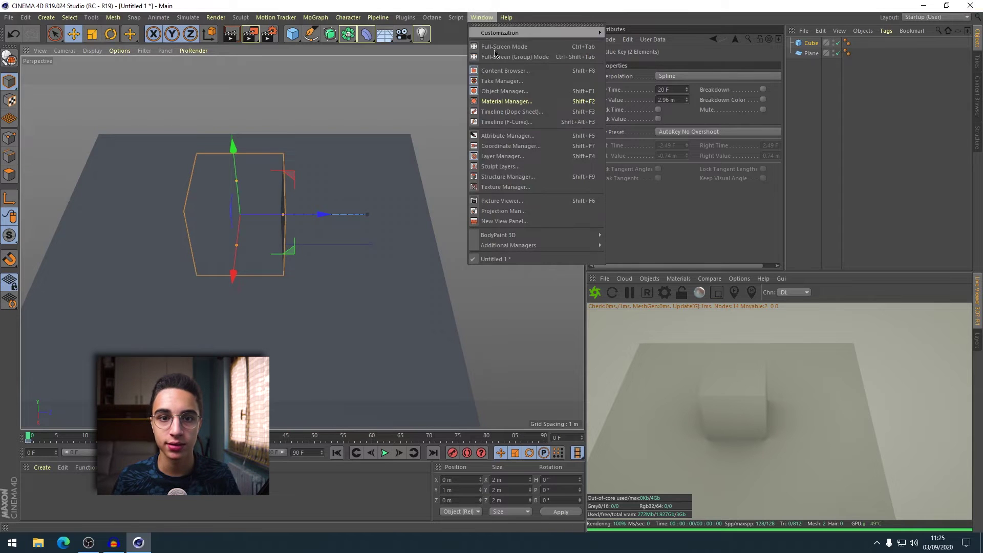
left_click(515, 127)
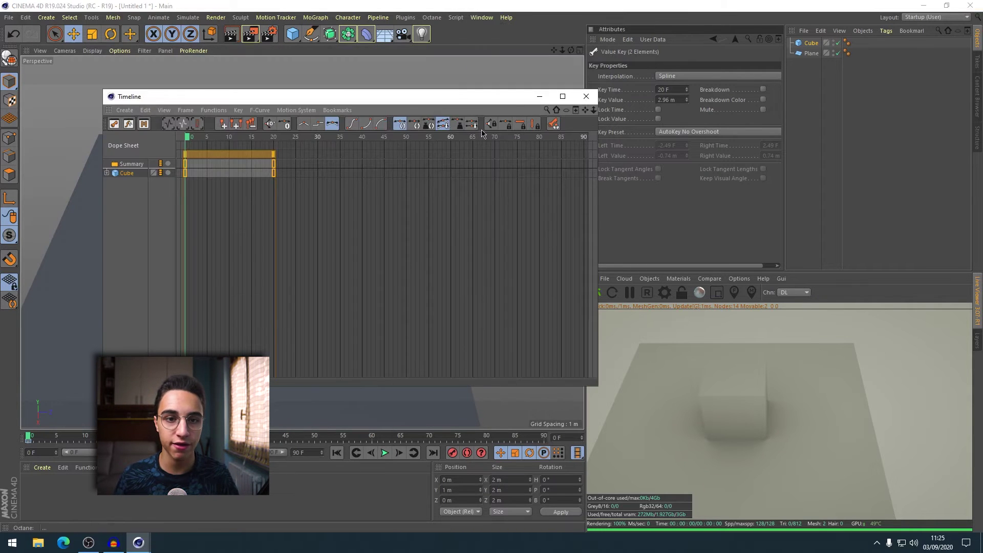
left_click_drag(505, 99, 711, 132)
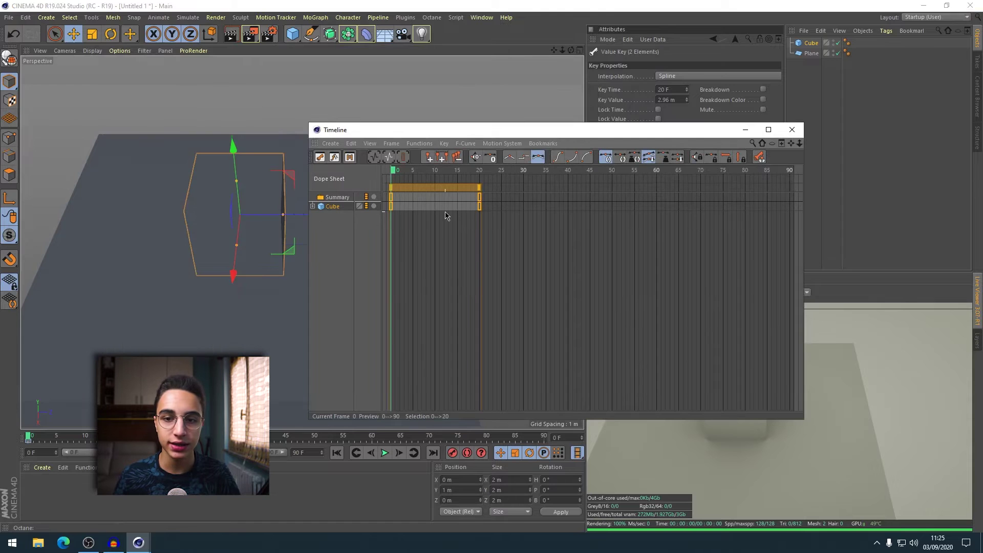
left_click_drag(580, 285, 614, 266)
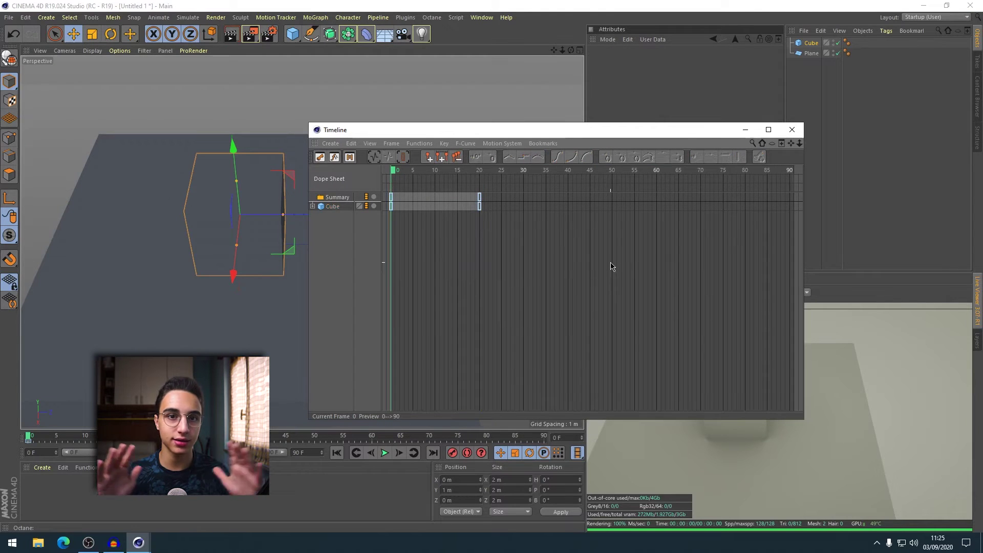
mouse_move(613, 130)
left_mouse_down()
mouse_move(289, 5)
mouse_move(644, 198)
left_mouse_up()
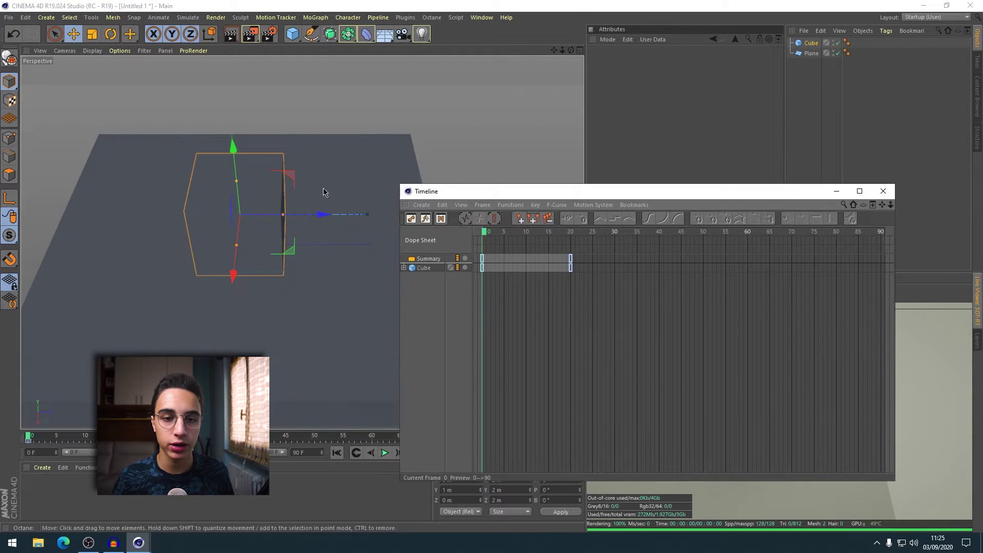
Step: Select both keys at frames 0 and 20 and set them to Spline interpolation
left_click(535, 205)
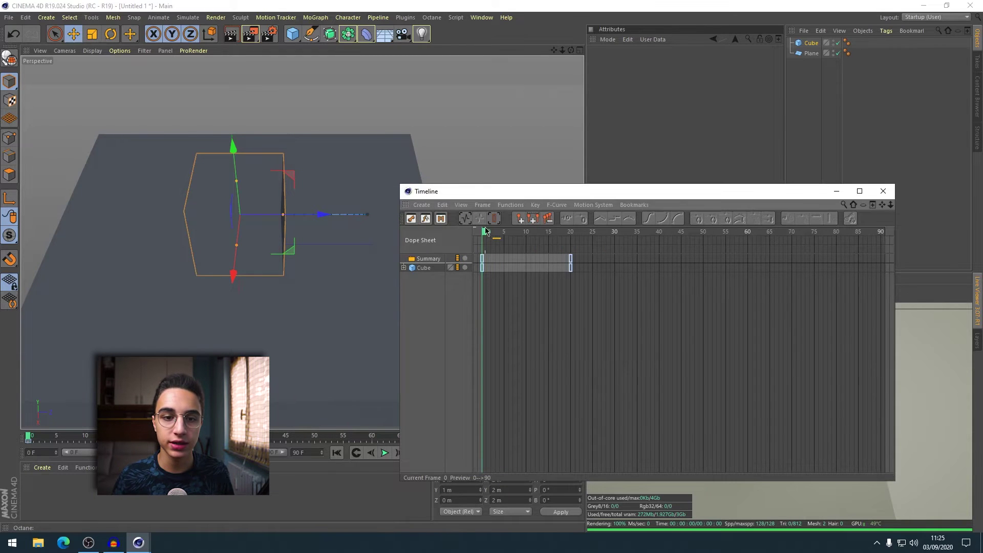
left_click_drag(485, 235, 509, 234)
left_click_drag(600, 302, 471, 238)
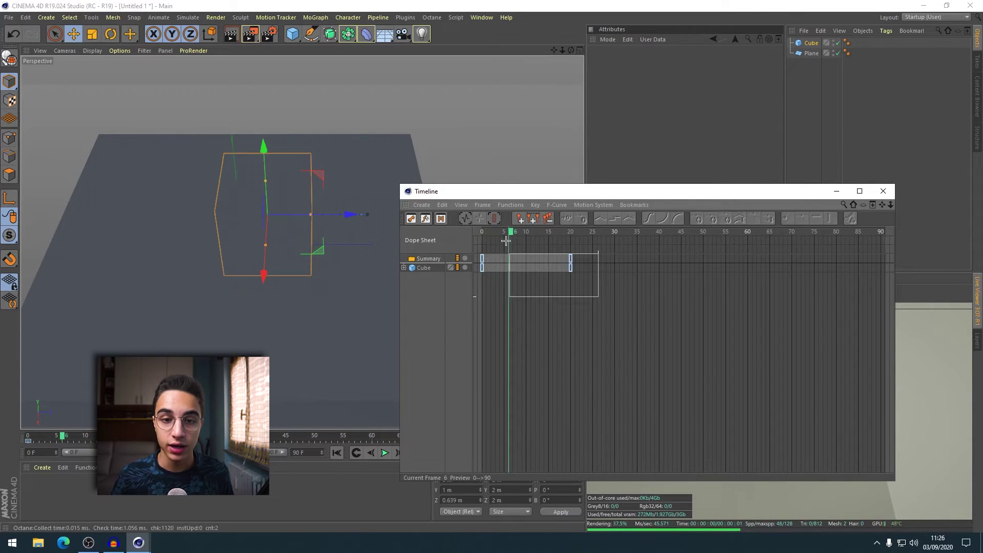
left_click(630, 220)
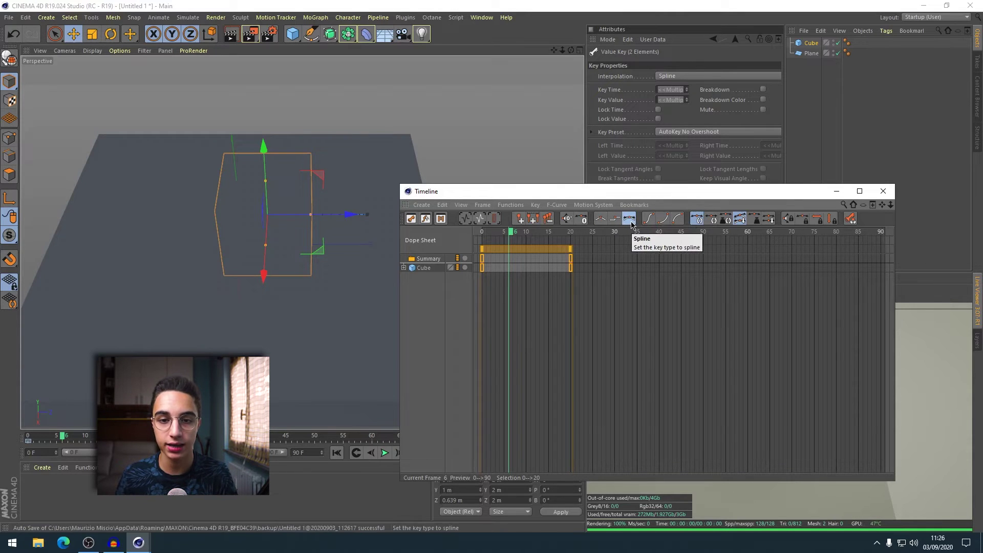
Step: Switch the cube's two keys to Linear interpolation and preview the motion
left_click(601, 220)
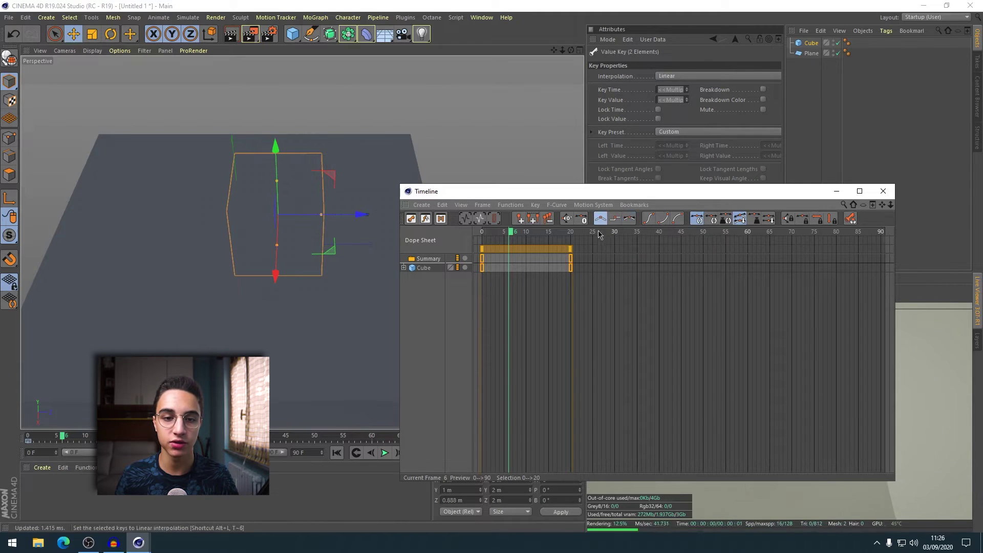
left_click(559, 303)
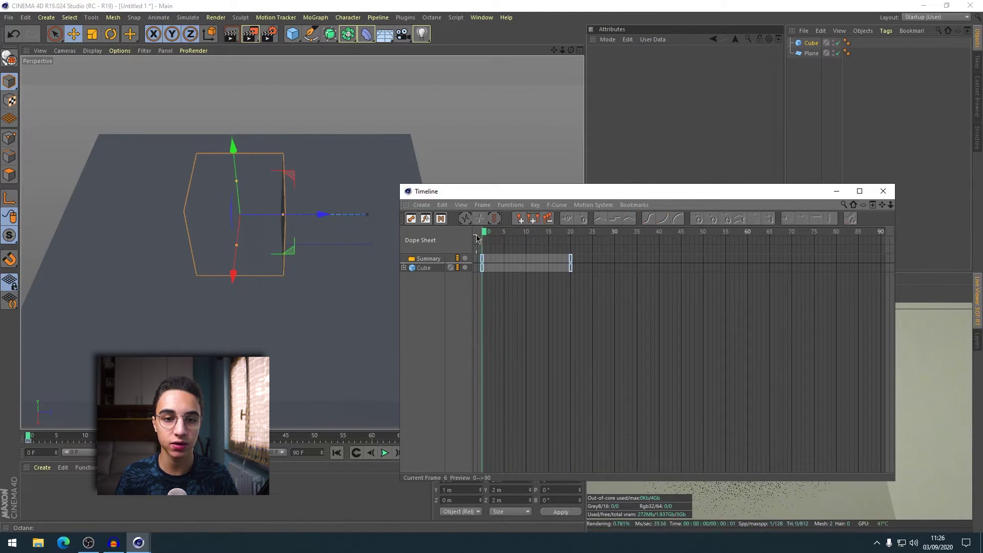
key("F8")
mouse_move(448, 200)
left_mouse_down()
mouse_move(468, 161)
mouse_move(576, 149)
left_mouse_up()
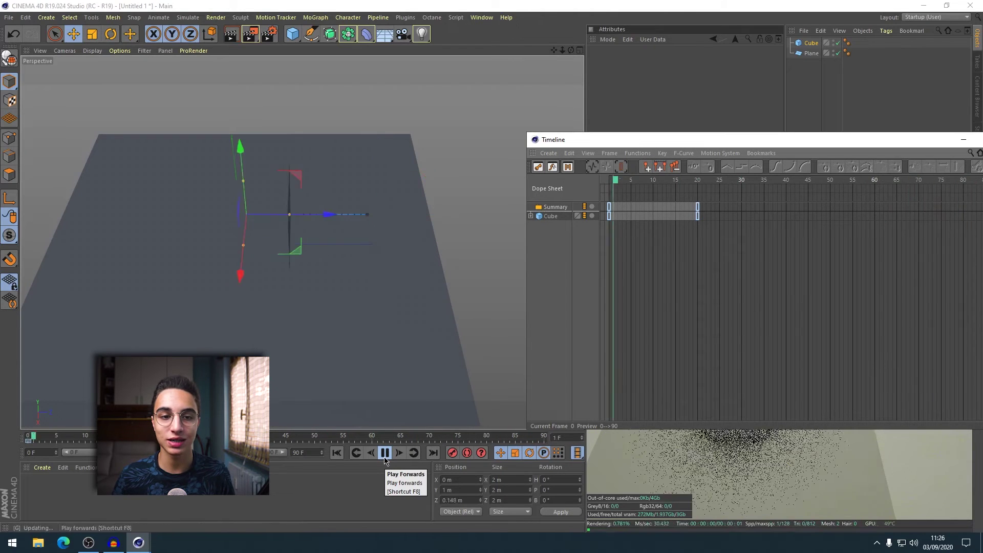
left_click(386, 456)
Step: Switch both keys to Step interpolation and test playback from frame 0
left_click_drag(586, 146, 497, 149)
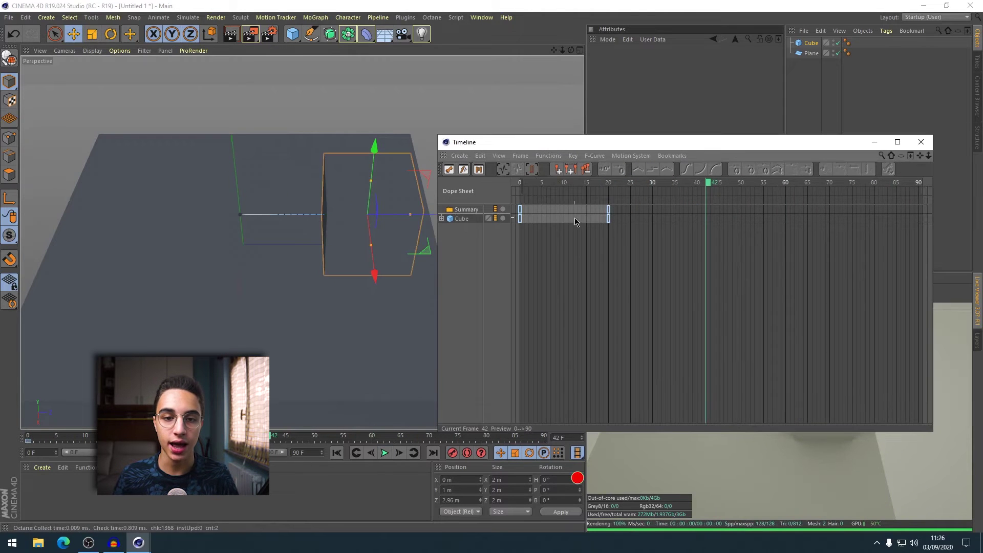
left_click_drag(620, 248, 512, 205)
left_click(653, 171)
left_click_drag(603, 143, 707, 142)
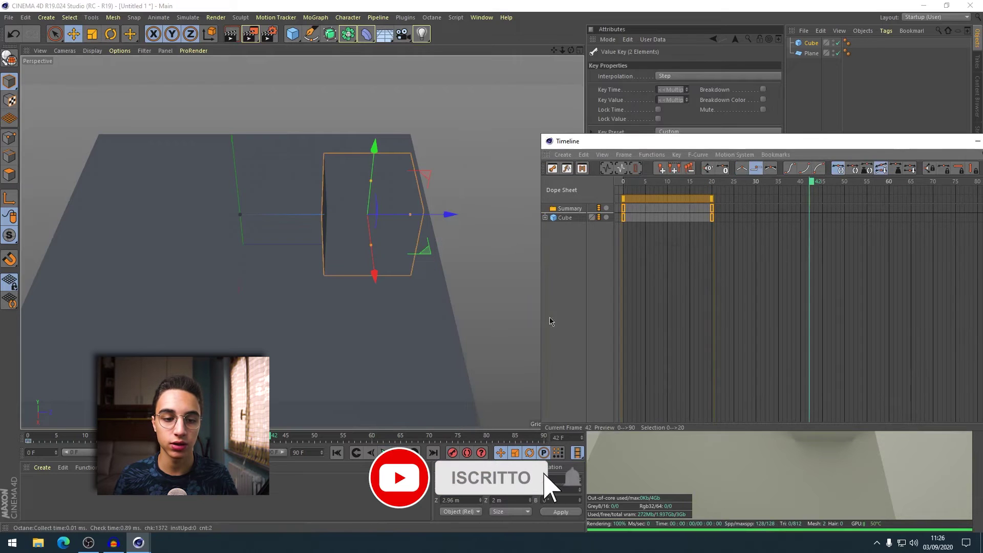
left_click(336, 453)
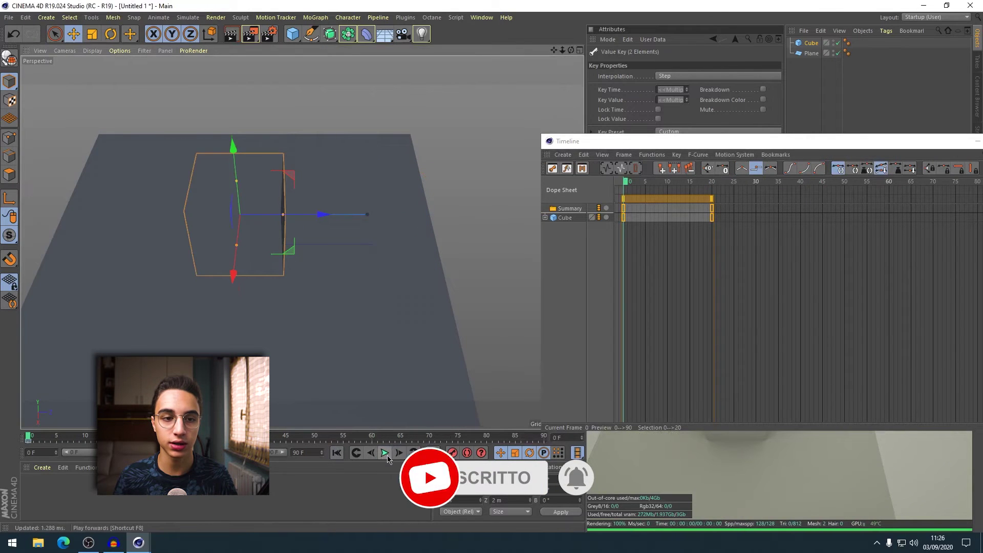
left_click(384, 452)
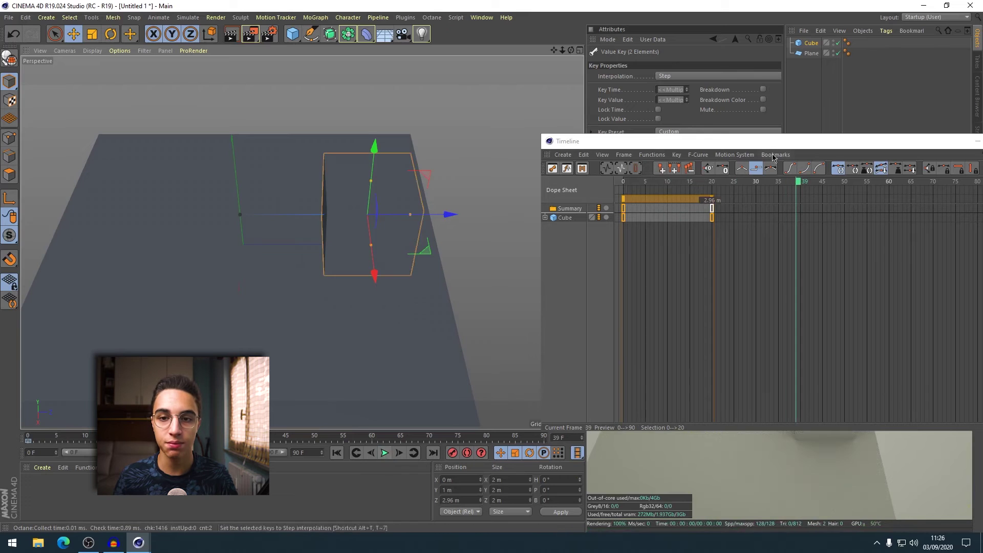
left_click(717, 189)
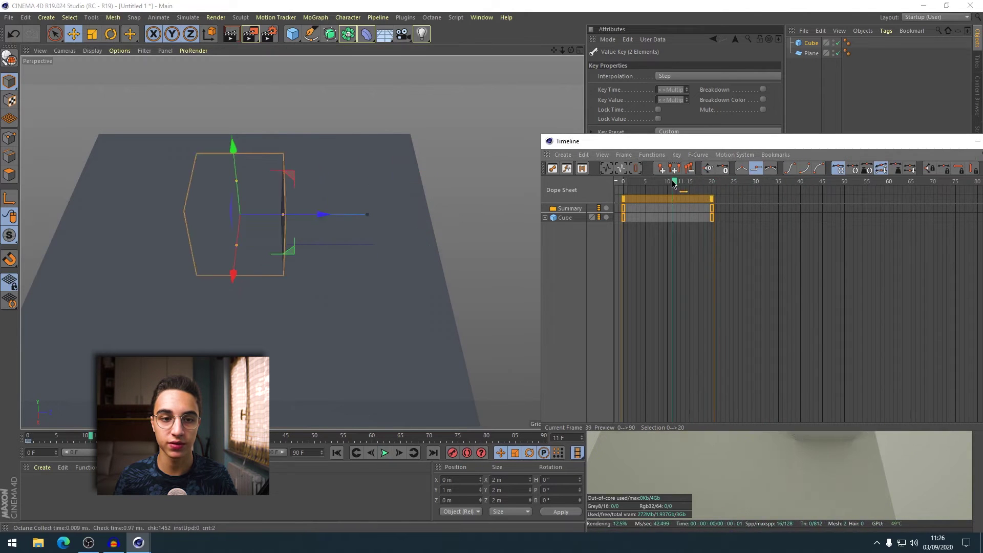
left_click(702, 190)
left_click_drag(703, 191, 624, 189)
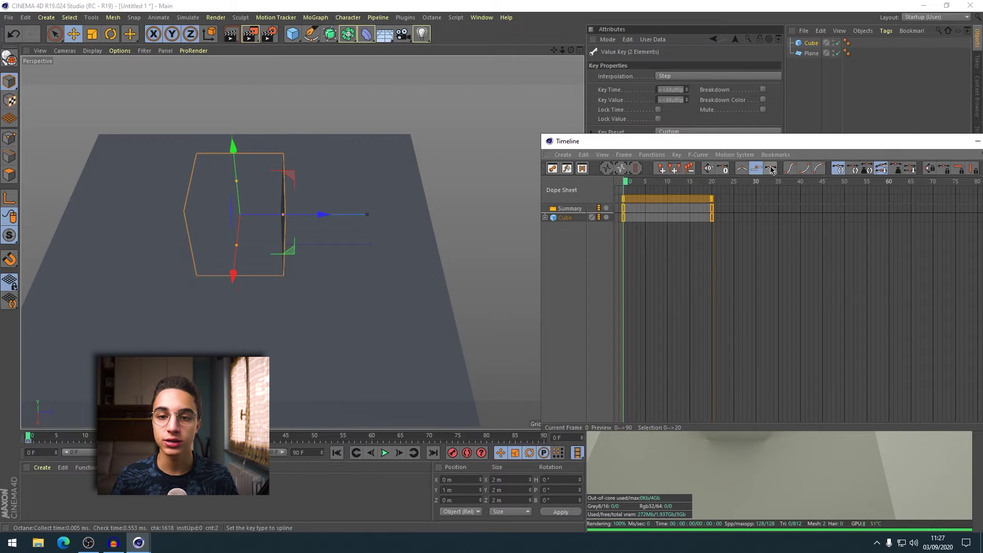
Step: Show the cube's F-Curve and lengthen the tangents to ease the motion, then preview
left_click(567, 170)
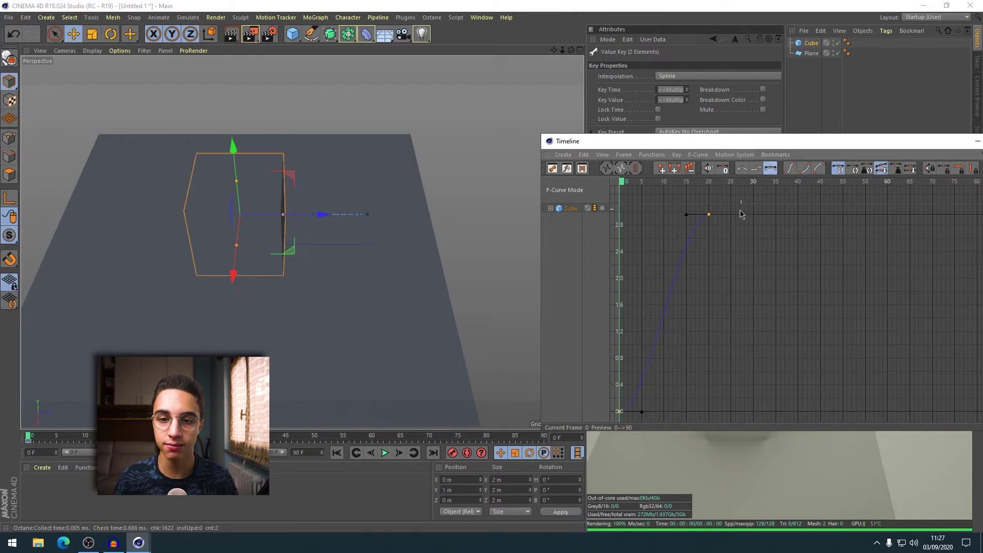
left_click_drag(687, 215, 680, 220)
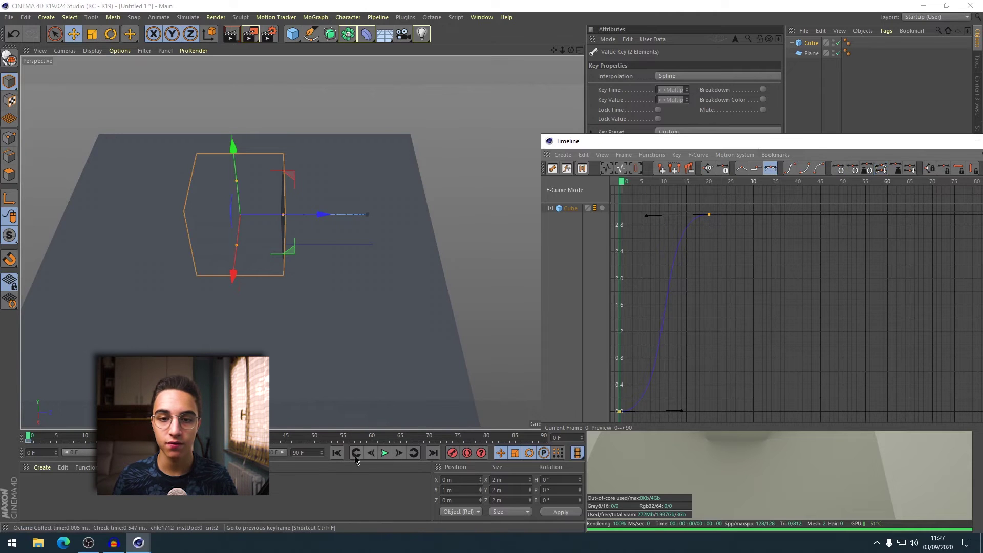
left_click(385, 452)
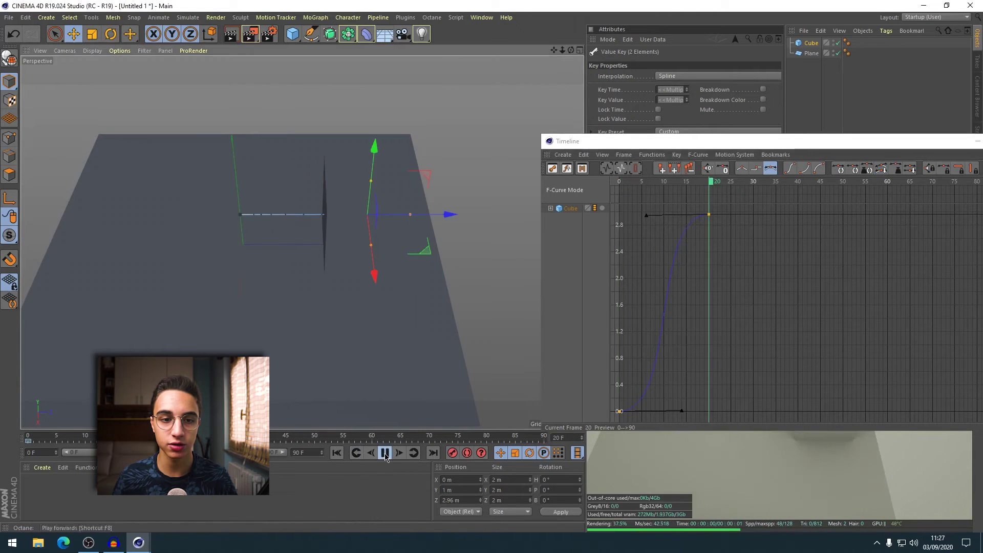
left_click(385, 452)
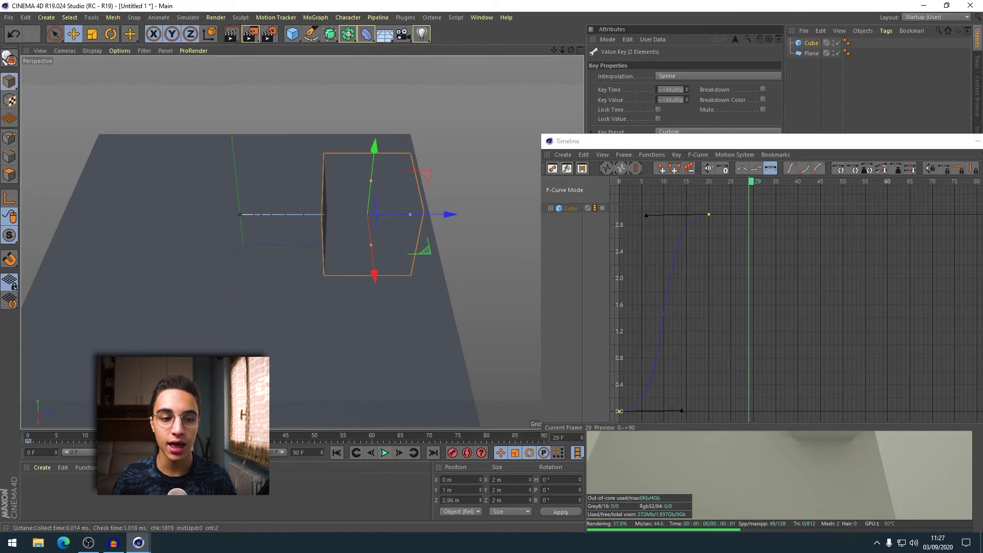
left_click(90, 436)
left_click_drag(81, 432, 74, 432)
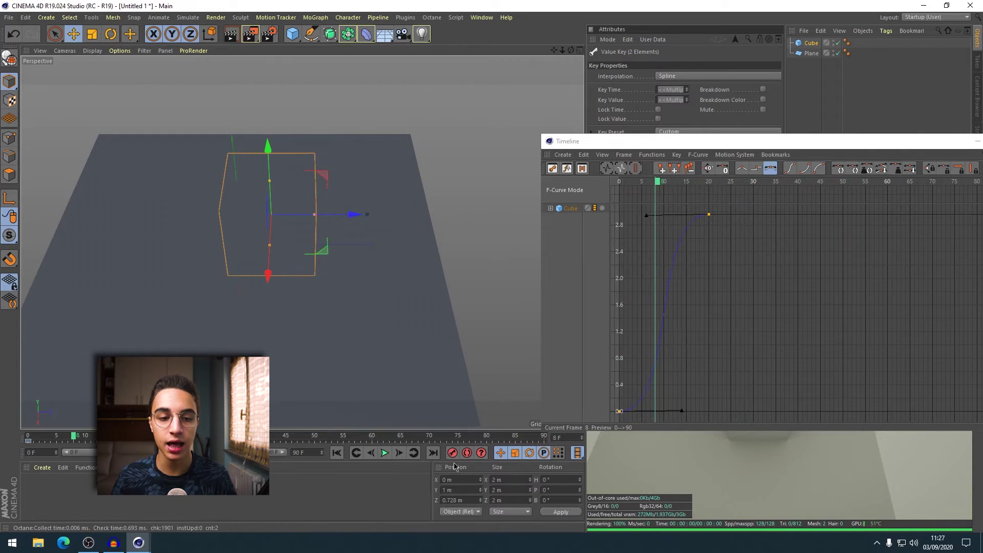
left_click(336, 453)
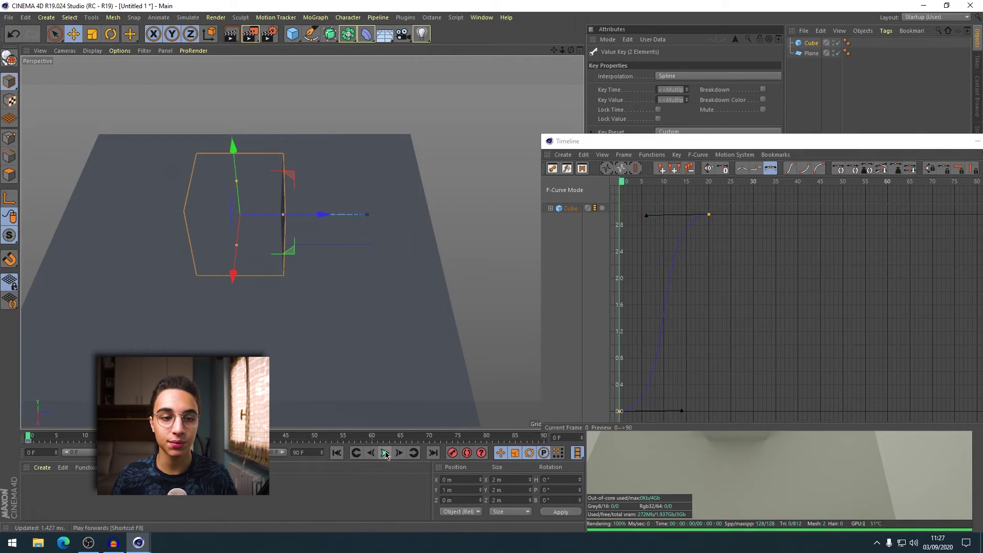
left_click(384, 452)
left_click(385, 452)
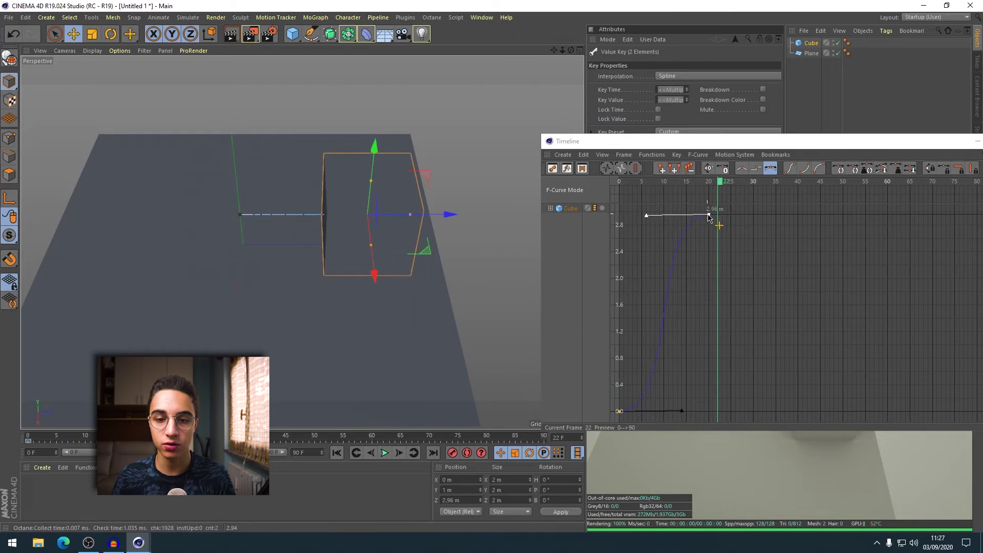
Step: Swing the frame-20 key's tangent down for a steep rise, then replay the motion
left_click_drag(661, 223, 697, 245)
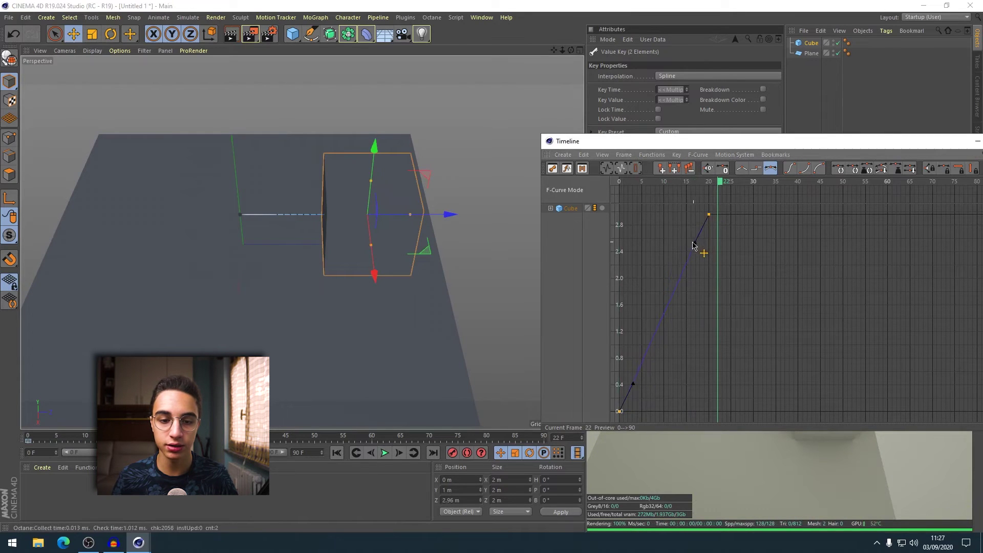
left_click(336, 453)
left_click(385, 453)
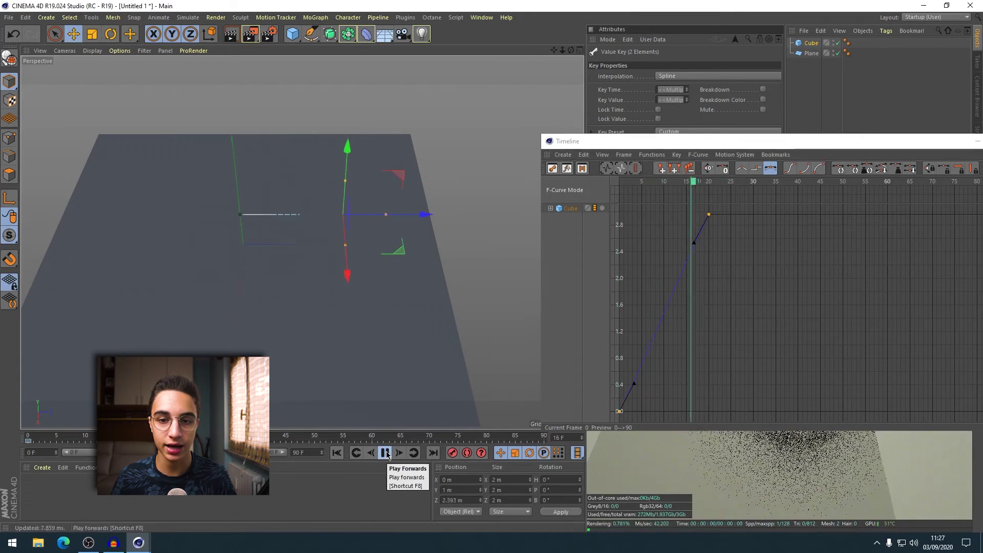
left_click(385, 453)
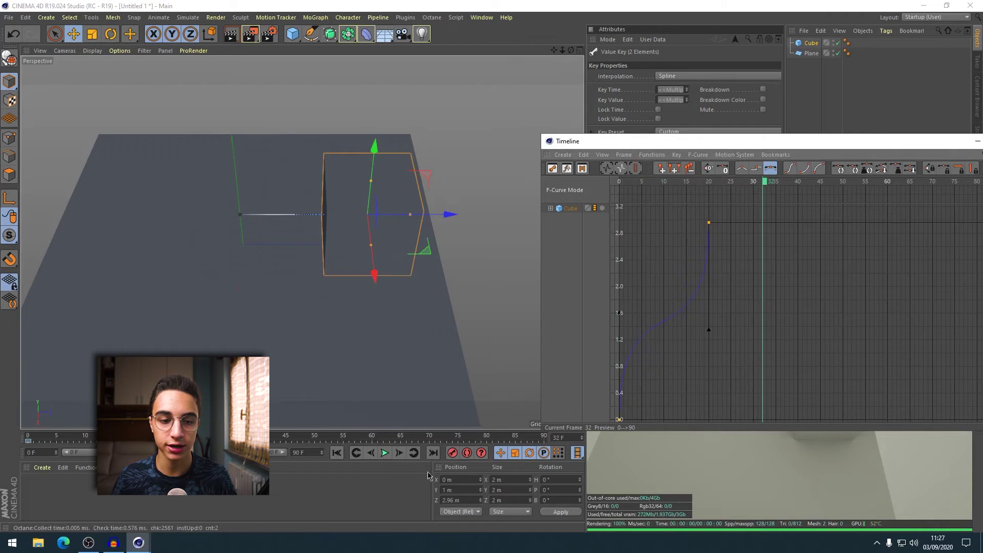
left_click(336, 452)
left_click(385, 453)
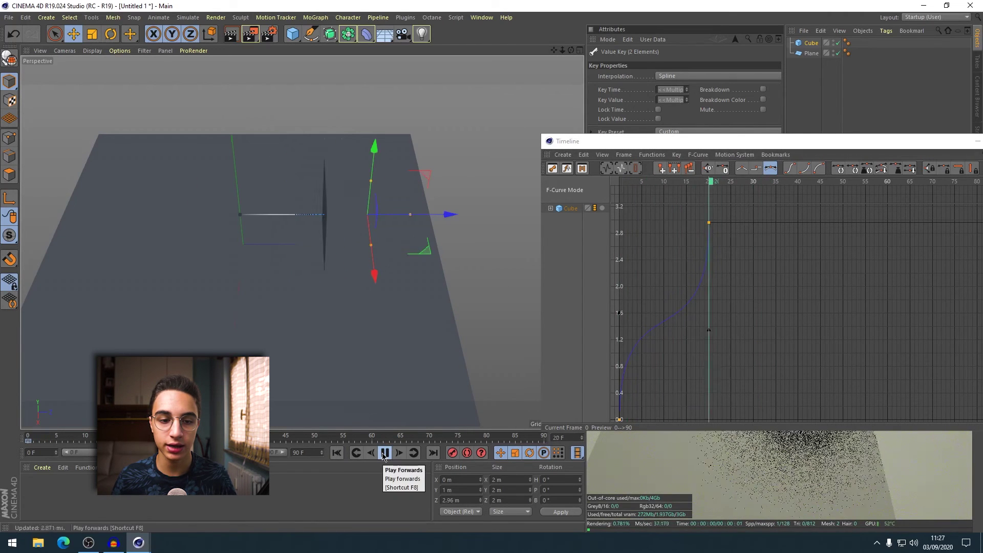
left_click(385, 453)
left_click(336, 452)
left_click(385, 453)
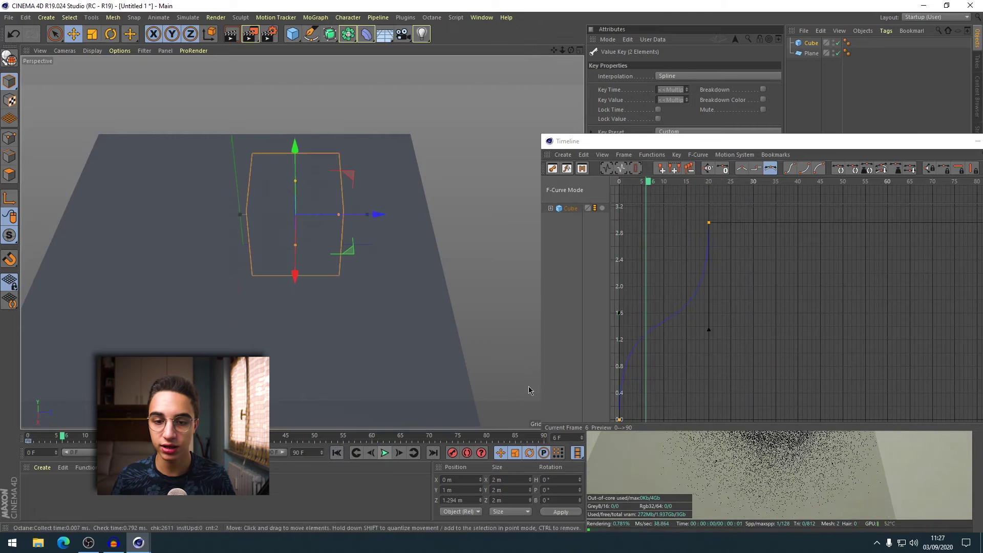
left_click(619, 420)
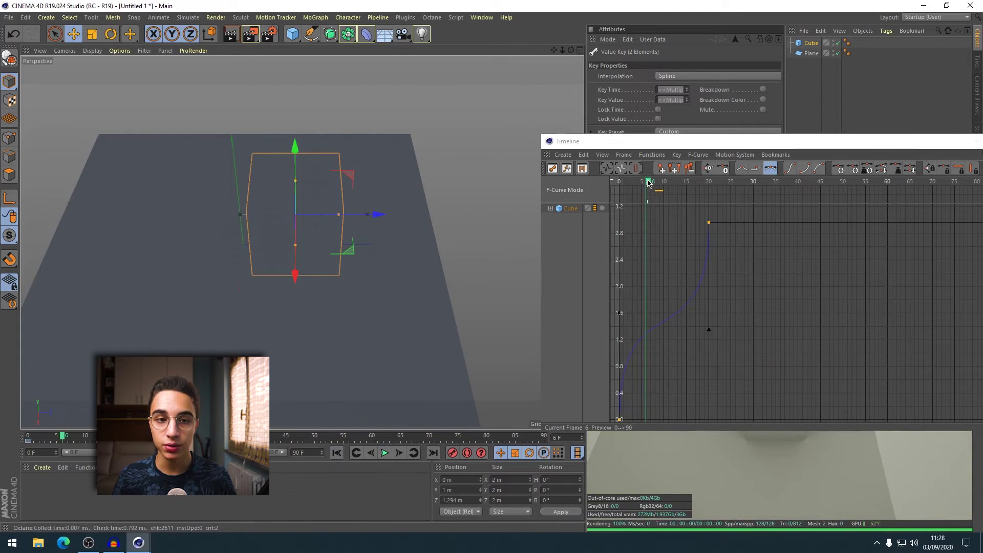
Step: Soften the frame-20 tangent and pull the frame-0 tangent right to ease the start
left_click_drag(648, 184, 702, 183)
left_click(710, 223)
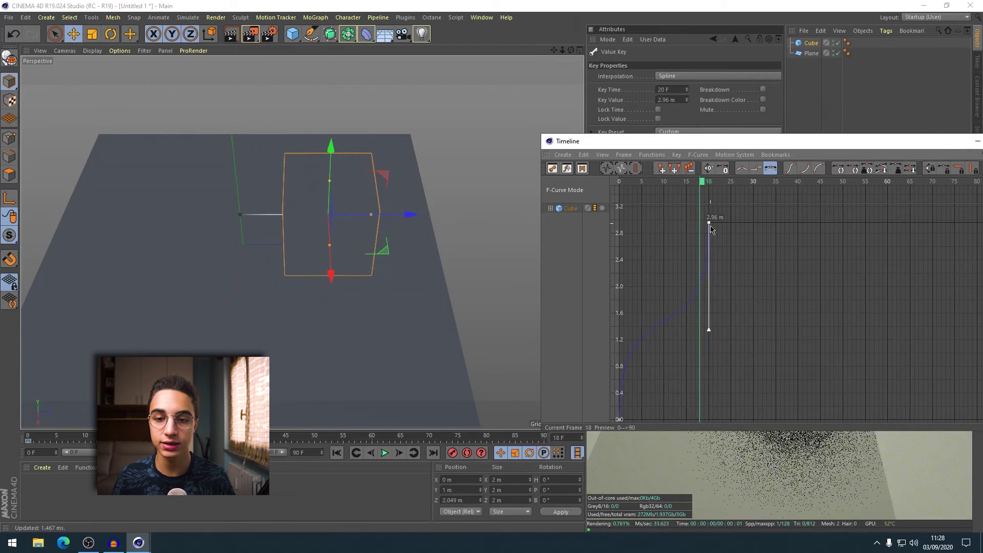
mouse_move(709, 329)
left_mouse_down()
mouse_move(671, 294)
mouse_move(660, 247)
left_mouse_up()
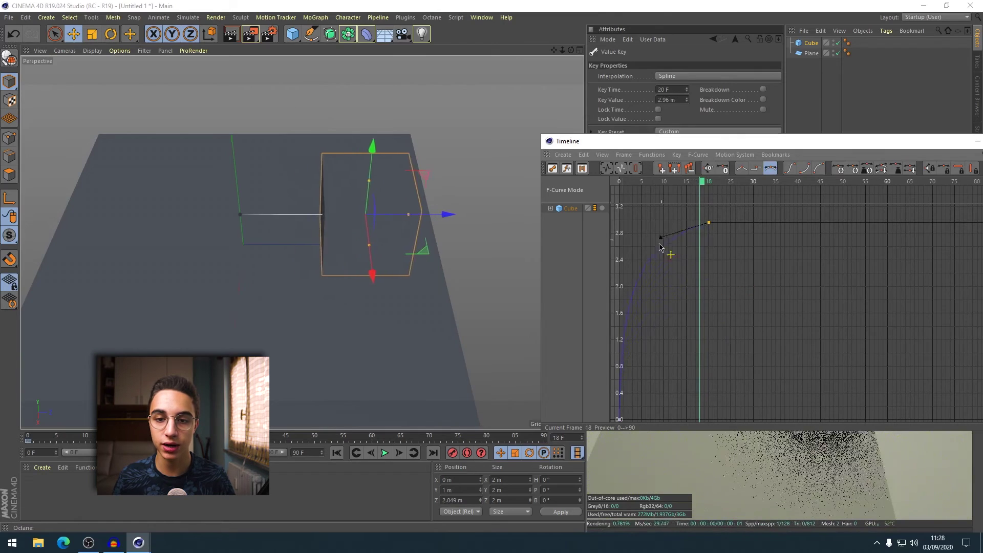
left_click(620, 419)
left_click_drag(675, 405, 703, 394)
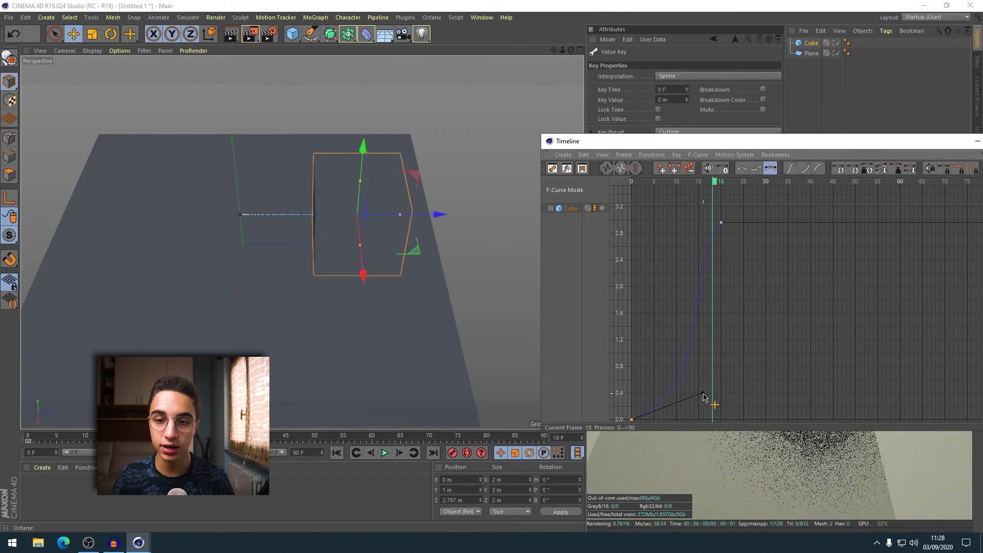
Step: Play the slide from frame 0, then move aside and close the F-Curve timeline
left_click(332, 457)
left_click(385, 453)
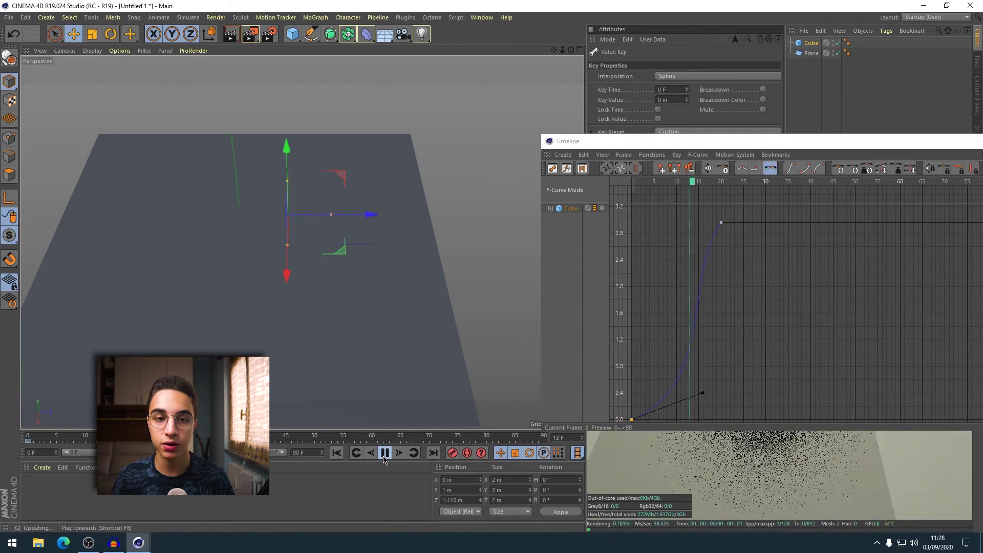
left_click_drag(751, 143, 592, 149)
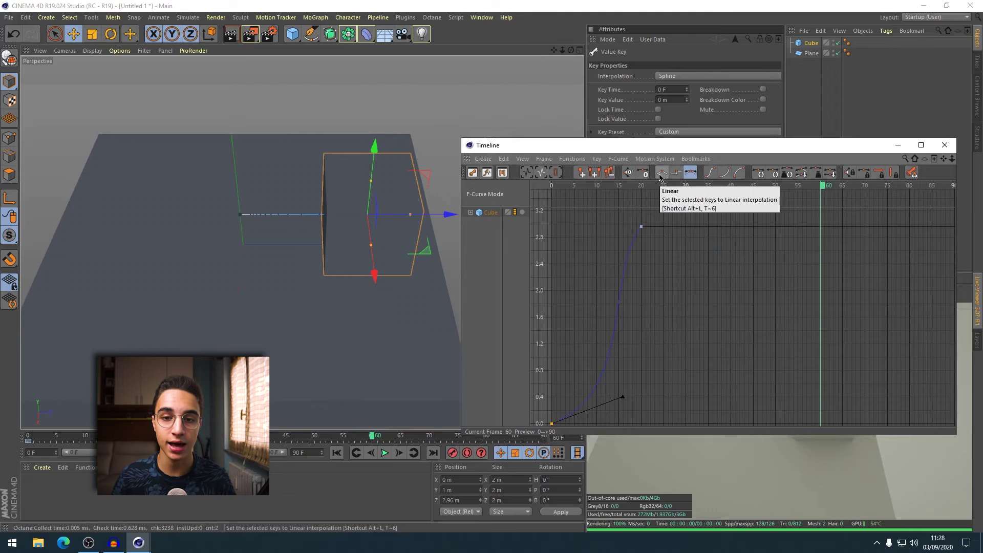
key("shift+F3")
Step: At frame 0, delete the ground plane, undo once, deselect all, then reselect the cube
left_click(812, 43)
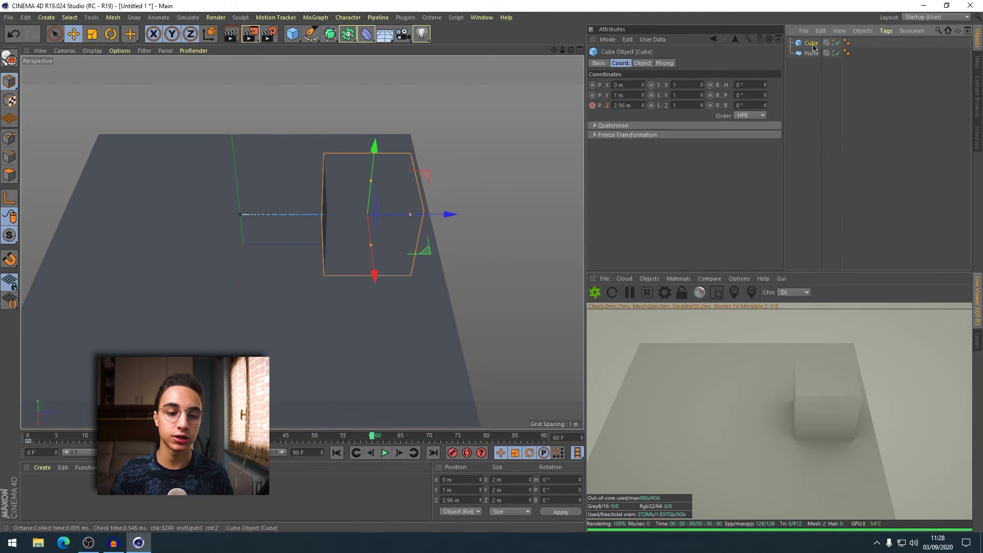
left_click(336, 453)
left_click(373, 263)
key("Delete")
left_click(306, 205)
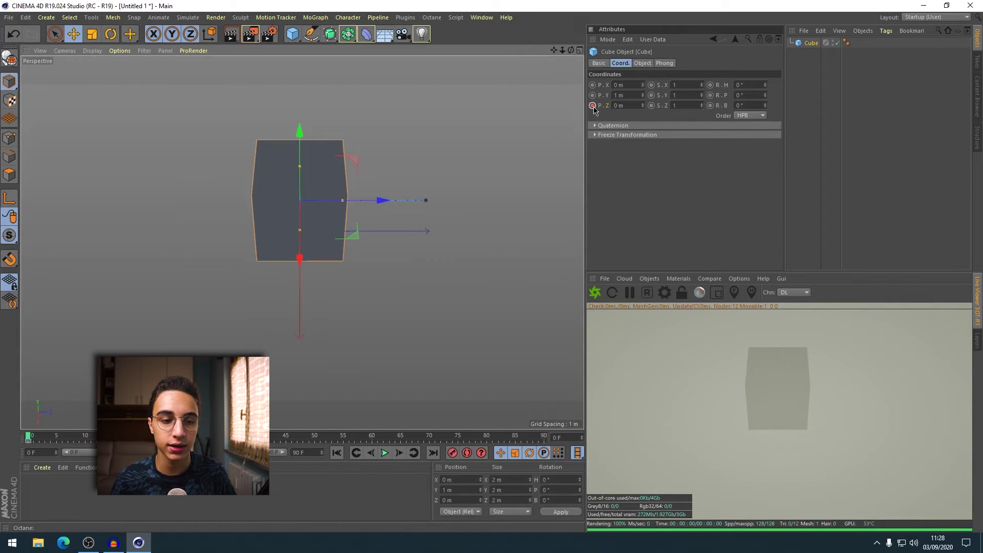
key("ctrl+z")
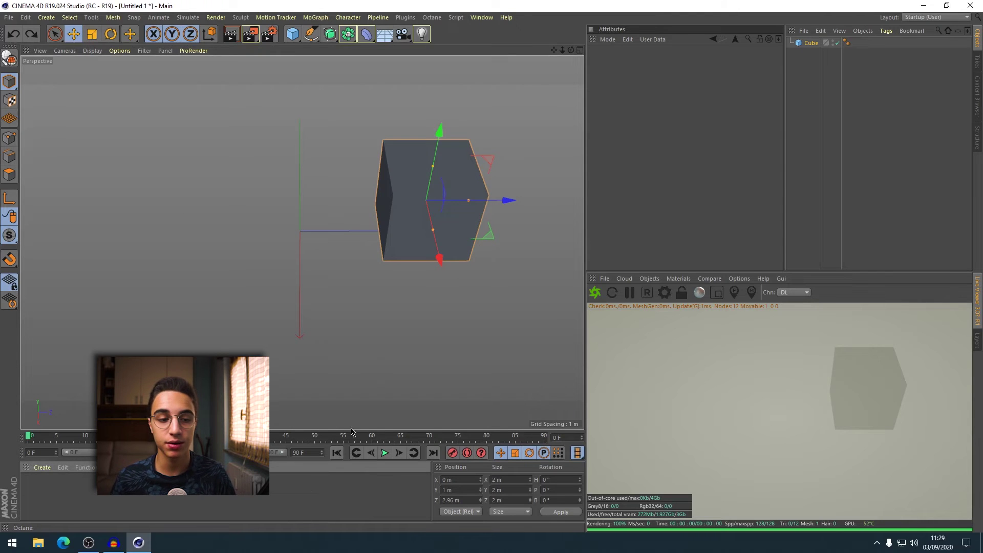
key("ctrl+shift+a")
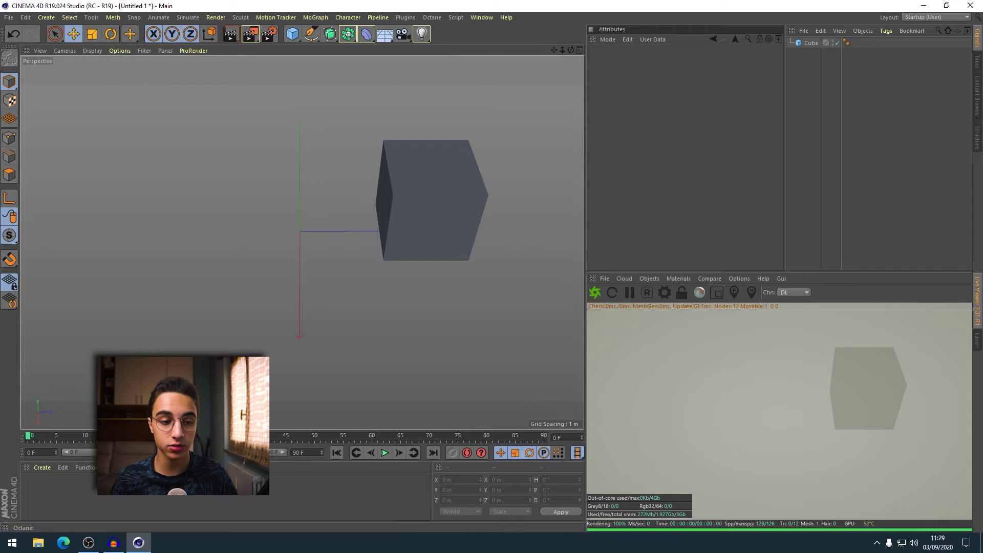
left_click(809, 44)
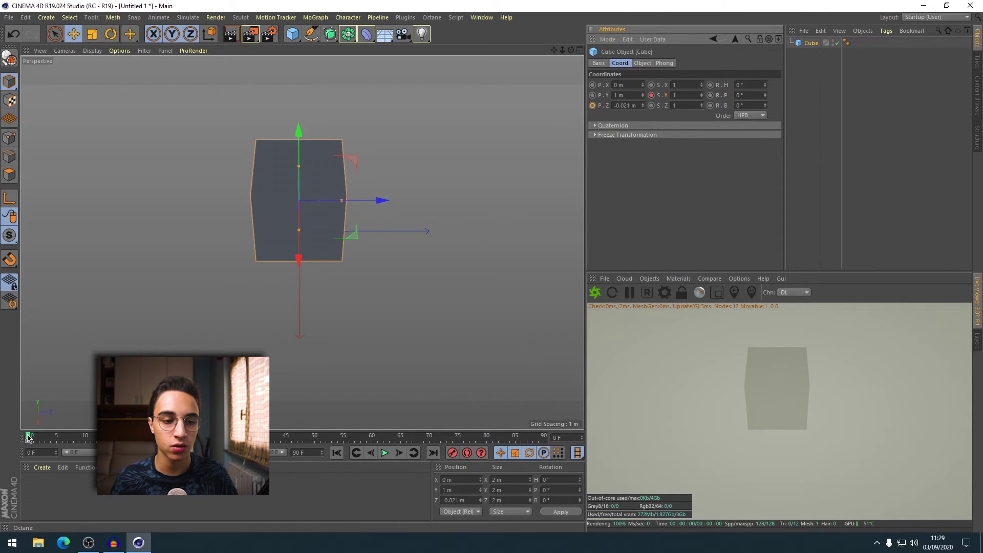
Step: Key the cube's Y scale to 3 at frame 30 and play back its growth
left_click_drag(29, 438, 71, 443)
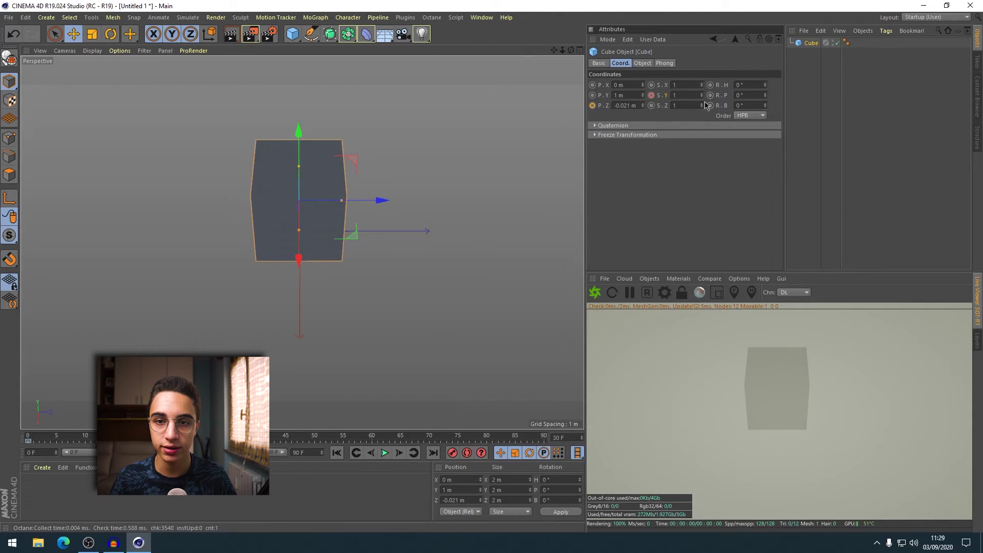
left_click_drag(702, 99, 702, 62)
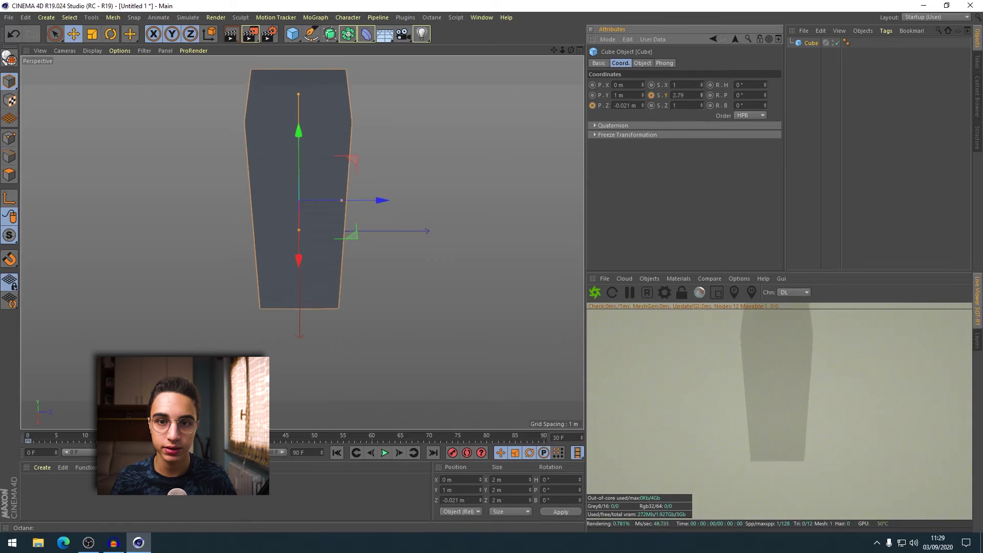
left_click(691, 102)
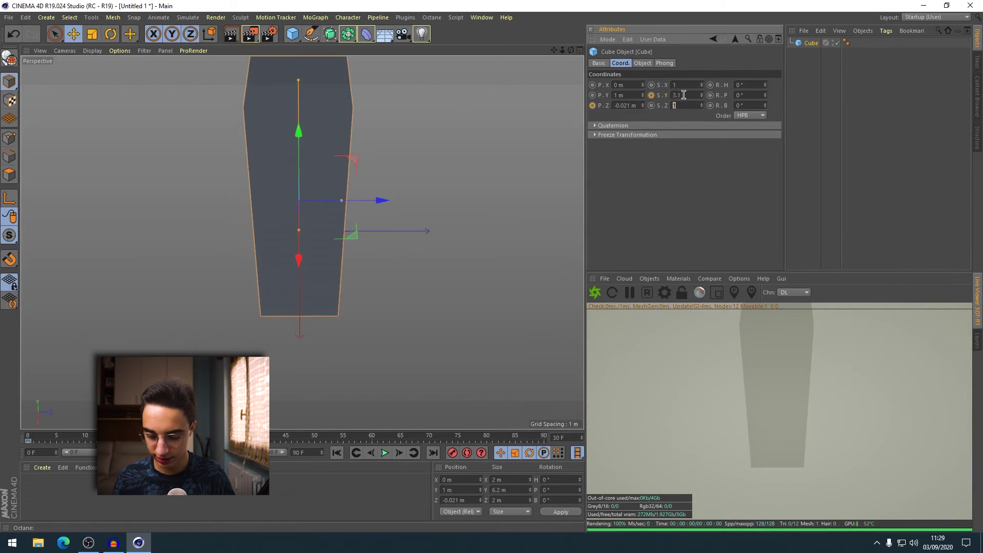
key("Return")
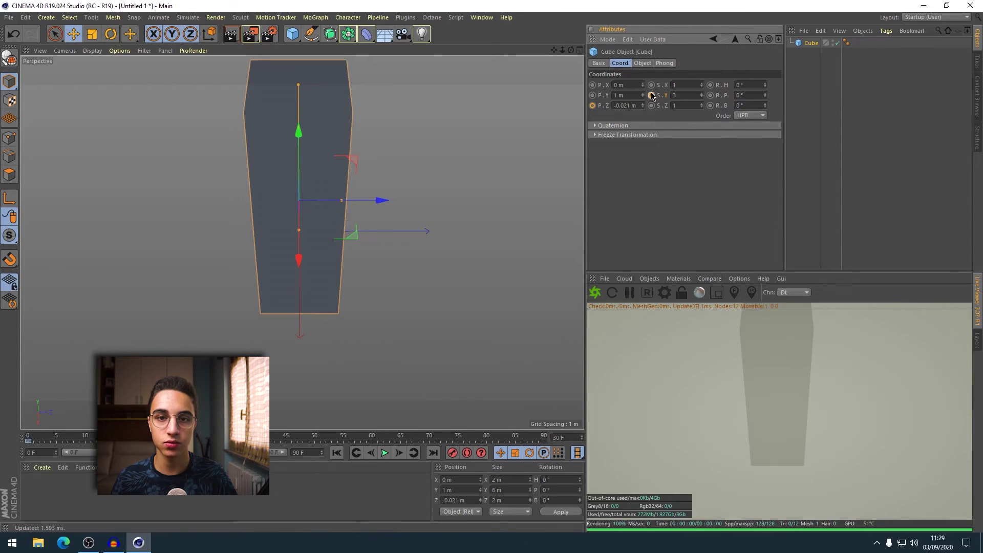
key("ctrl+z")
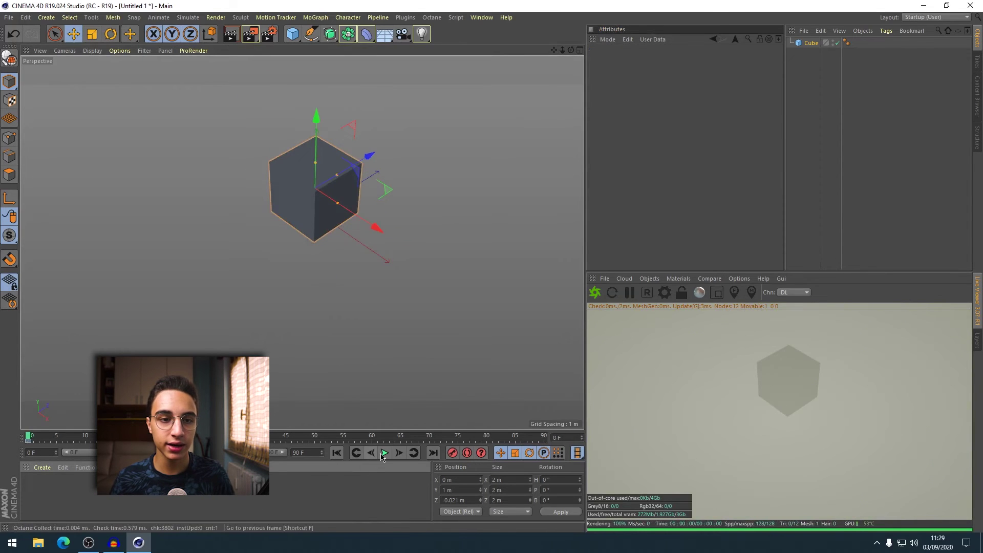
left_click(389, 456)
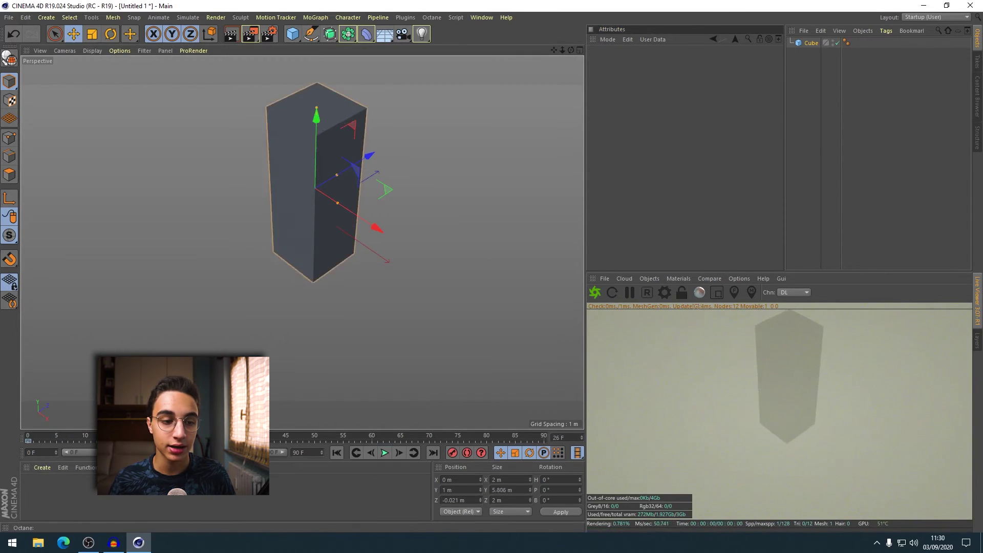
left_click(43, 448)
Step: Scrub through the cube's growth, then bring up the light-type palette from the toolbar
left_click_drag(27, 441, 205, 440)
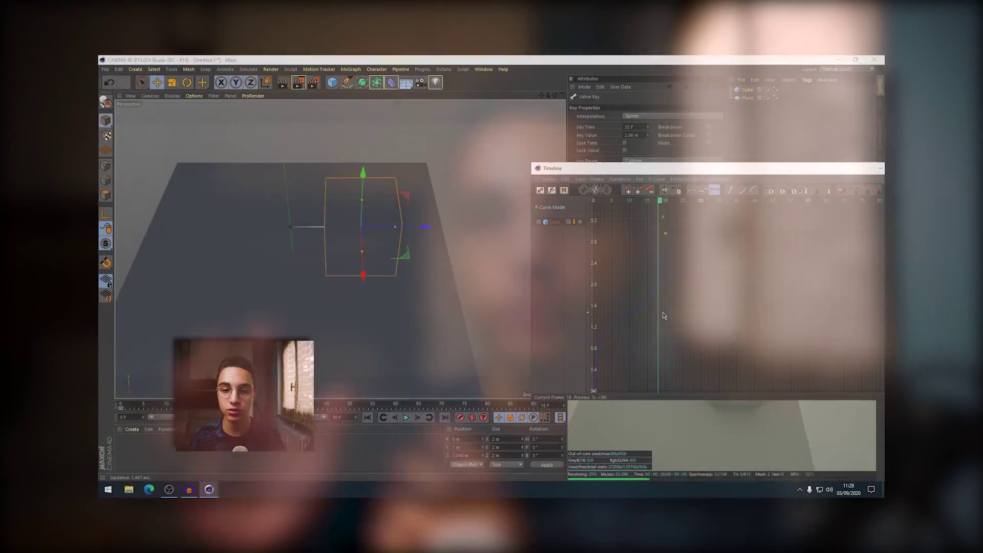
mouse_move(664, 338)
left_mouse_down()
mouse_move(665, 296)
mouse_move(626, 263)
left_mouse_up()
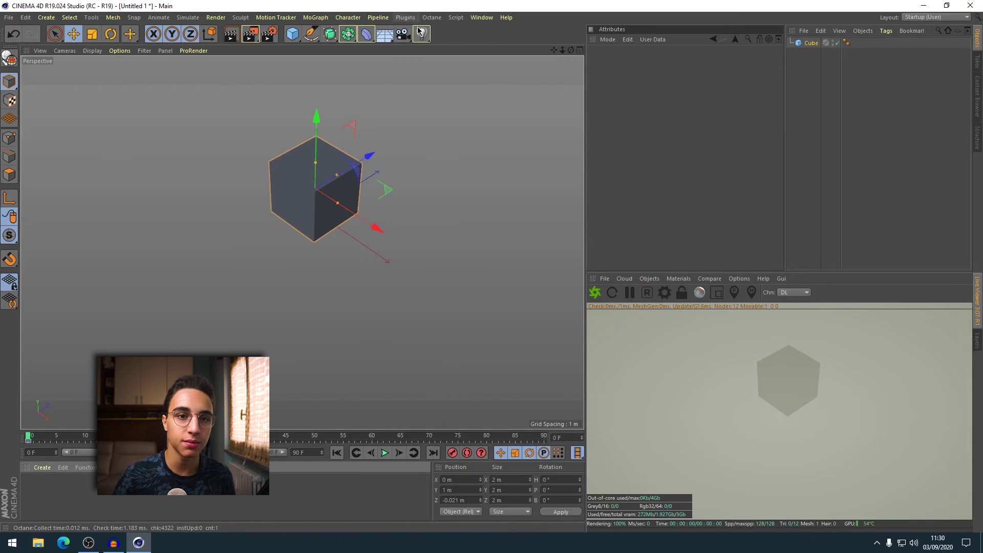
left_click_drag(419, 31, 458, 54)
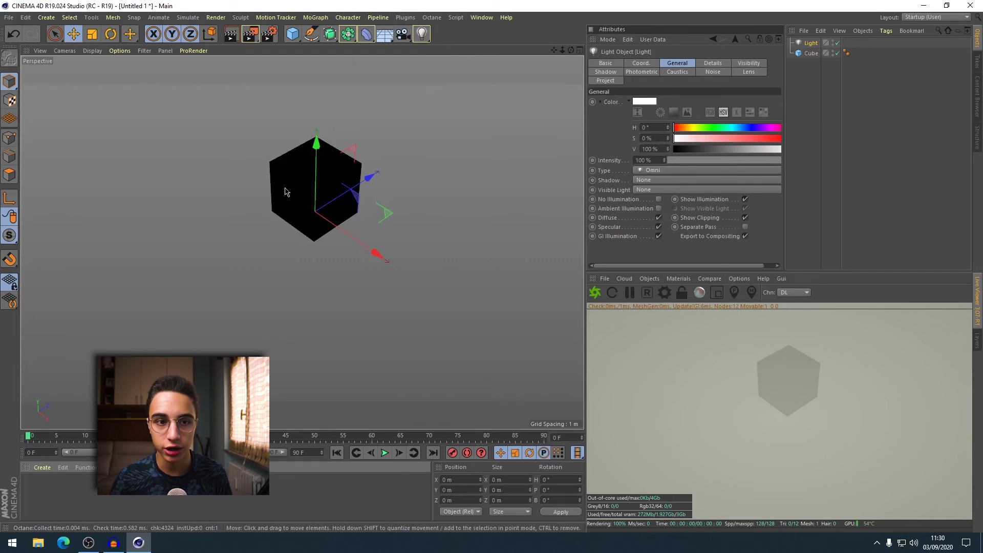
Step: Position the new light above and to the right of the cube
left_click_drag(316, 154, 318, 67)
key("F5")
key("F1")
left_click_drag(379, 98, 451, 128)
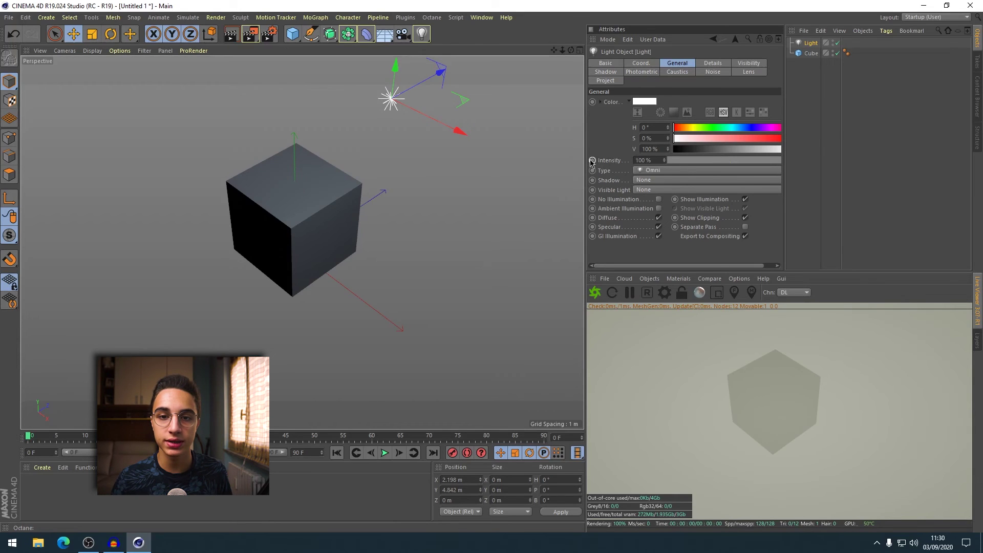
Step: Keyframe light intensity at 25% on frame 0 and 100% on frame 30, then return to frame 0
left_click(654, 158)
type("25")
key("Return")
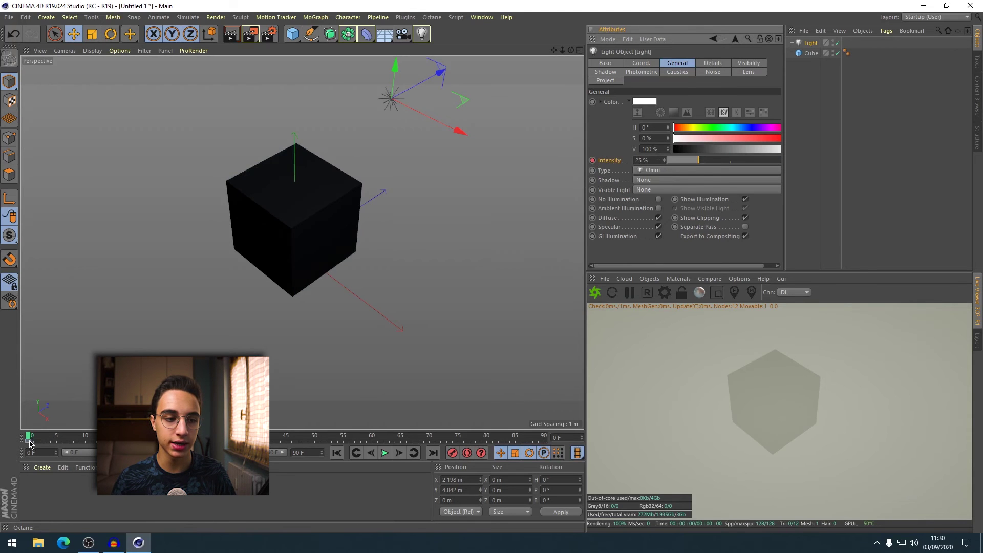
left_click_drag(28, 437, 205, 438)
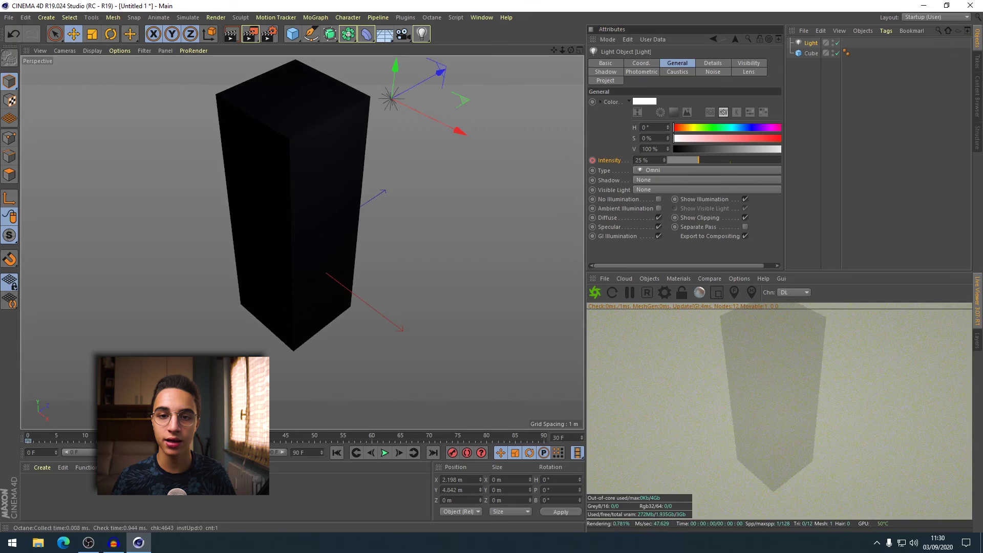
left_click(649, 159)
type("100")
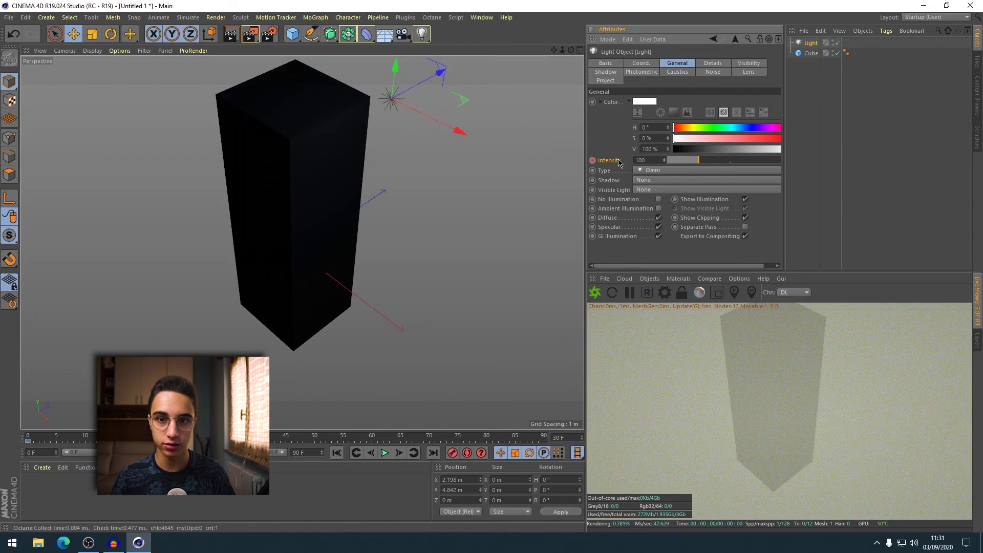
key("Return")
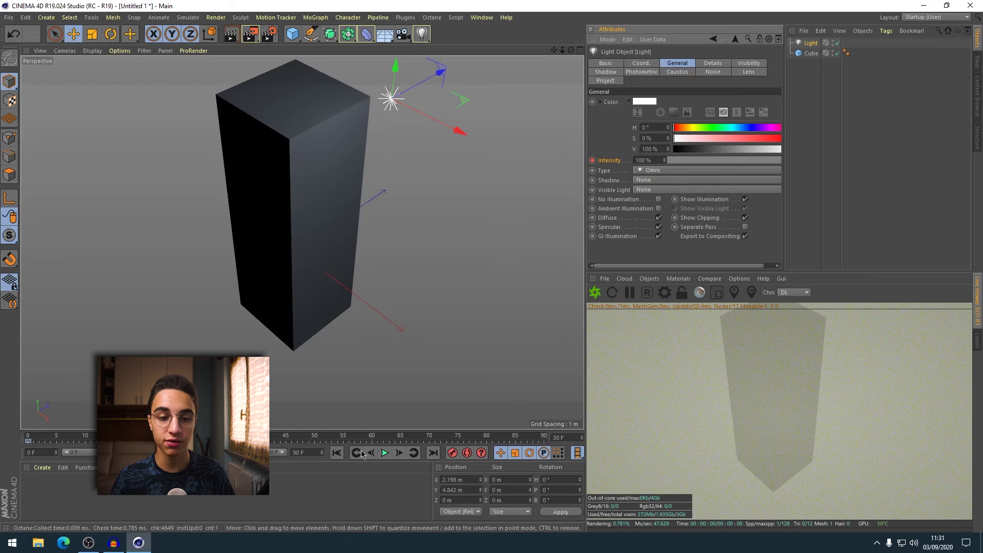
left_click(332, 457)
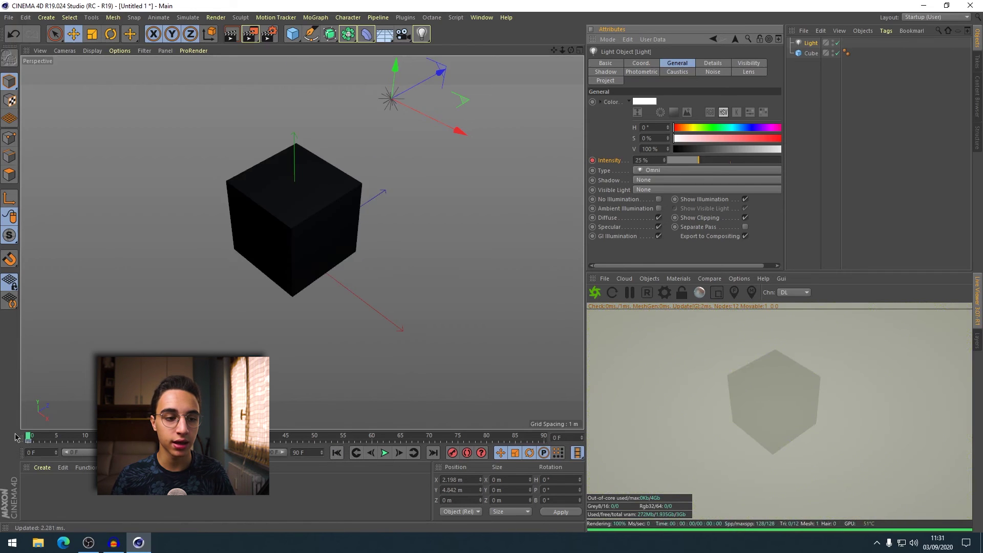
mouse_move(29, 439)
left_mouse_down()
mouse_move(160, 439)
mouse_move(2, 417)
mouse_move(128, 439)
mouse_move(11, 410)
mouse_move(142, 439)
left_mouse_up()
mouse_move(28, 439)
left_mouse_down()
mouse_move(67, 447)
mouse_move(22, 453)
mouse_move(166, 443)
left_mouse_up()
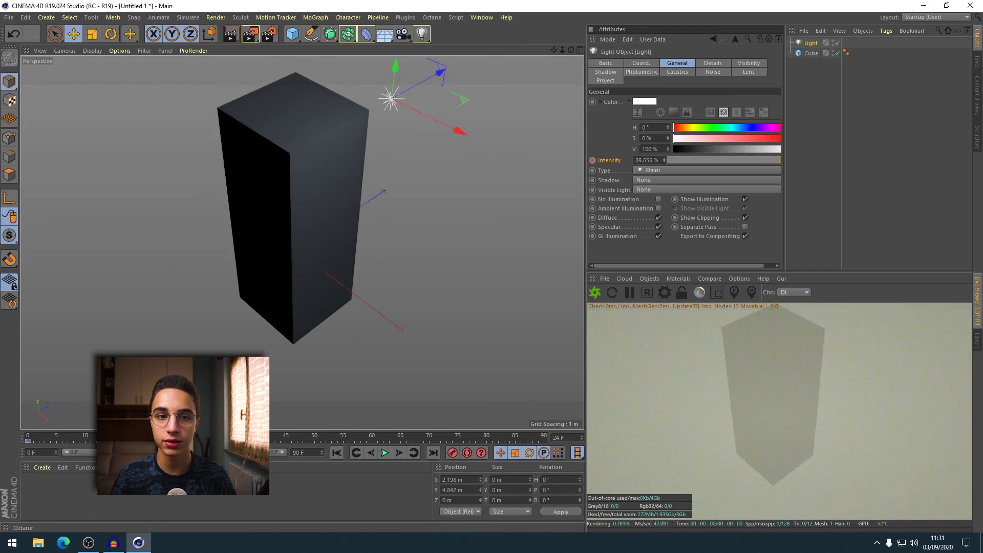